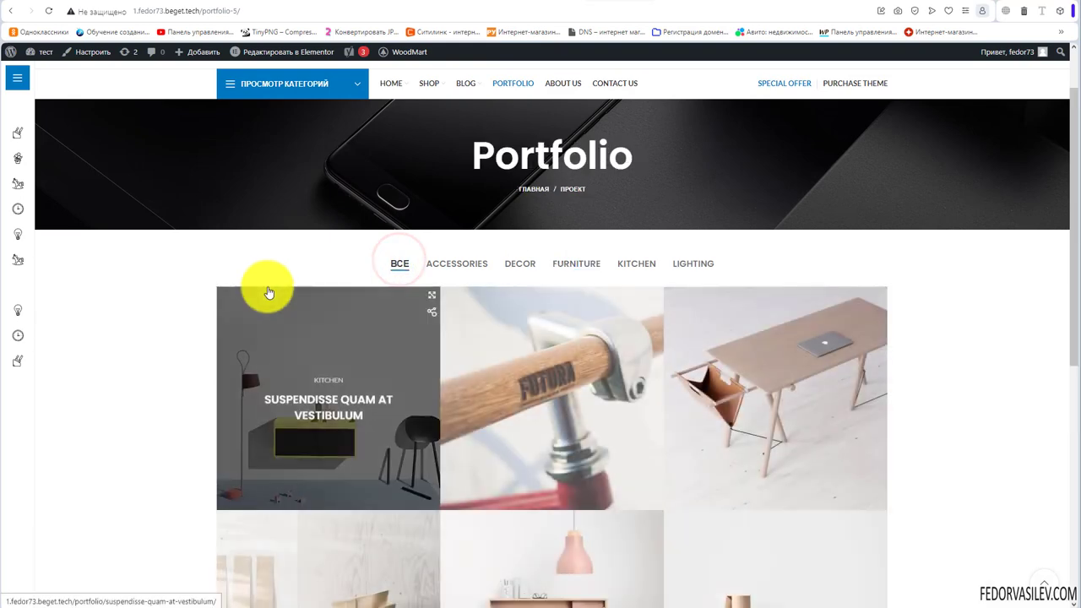
- Look over the portfolio grid, enlarge the first project's image, page through the following images and close the gallery
scroll(266, 290, "down", 2)
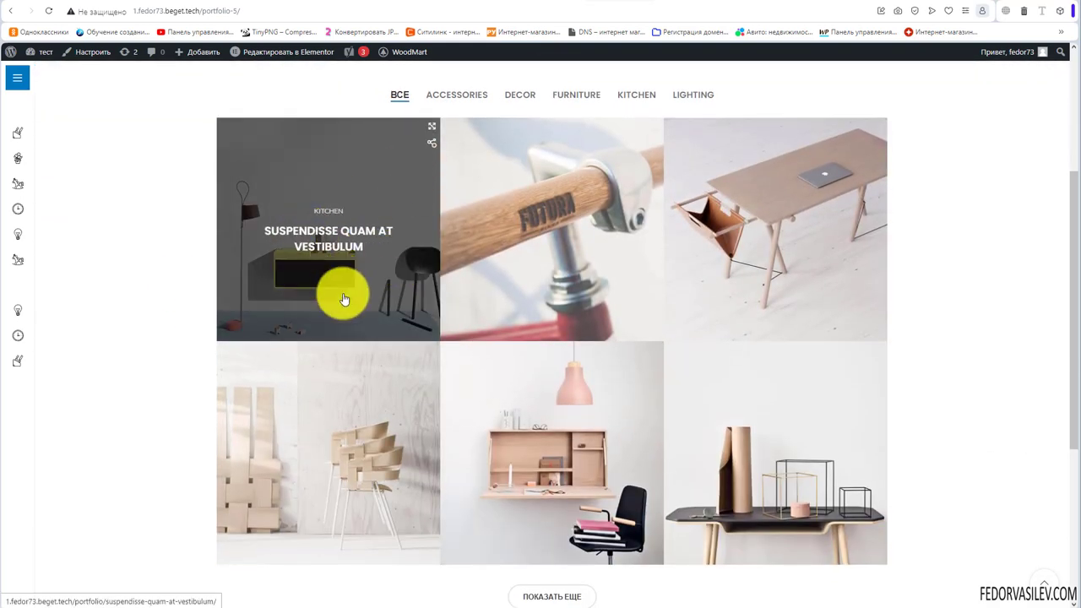
scroll(301, 295, "down", 2)
scroll(307, 348, "up", 4)
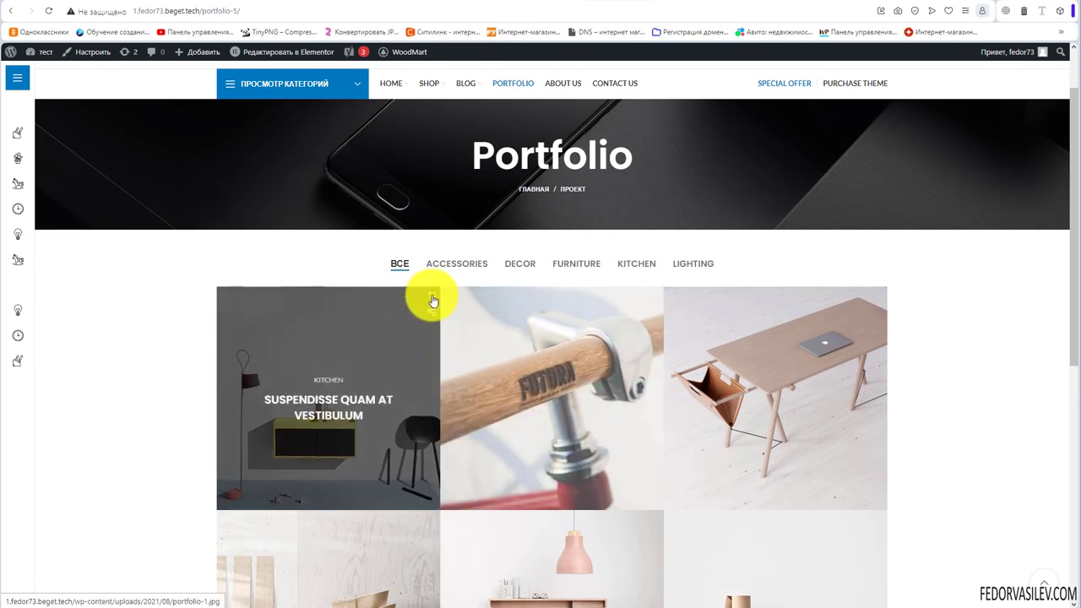
left_click(433, 302)
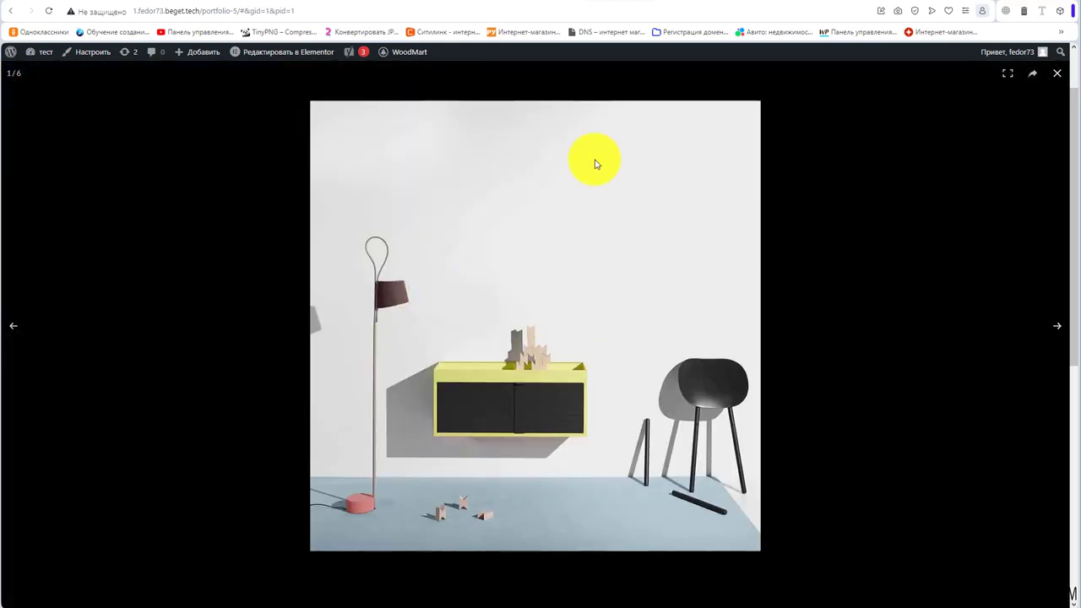
left_click(1057, 326)
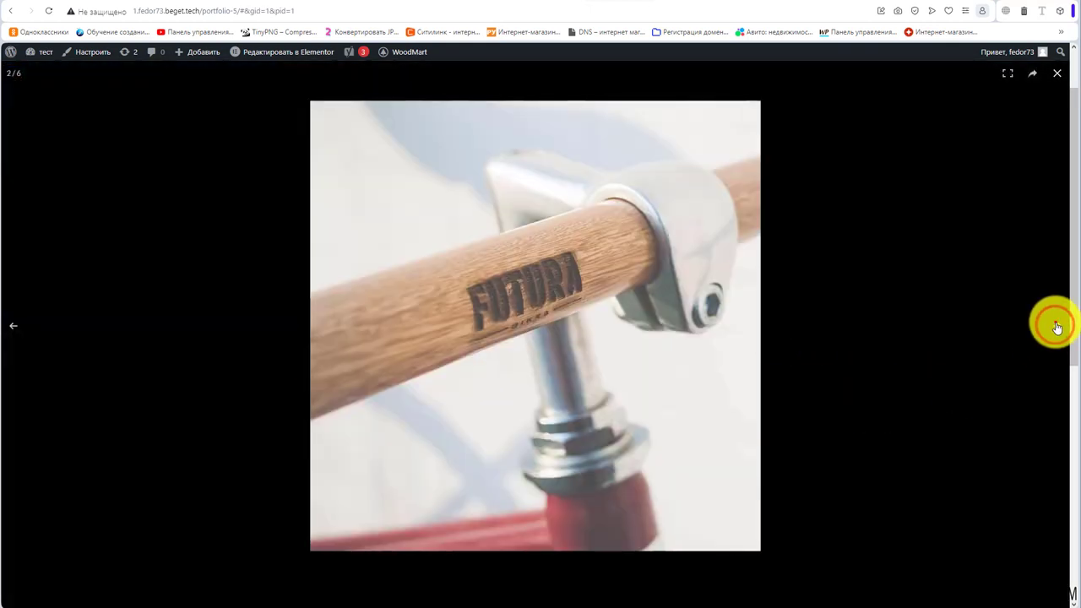
left_click(1056, 326)
left_click(1057, 326)
left_click(1056, 75)
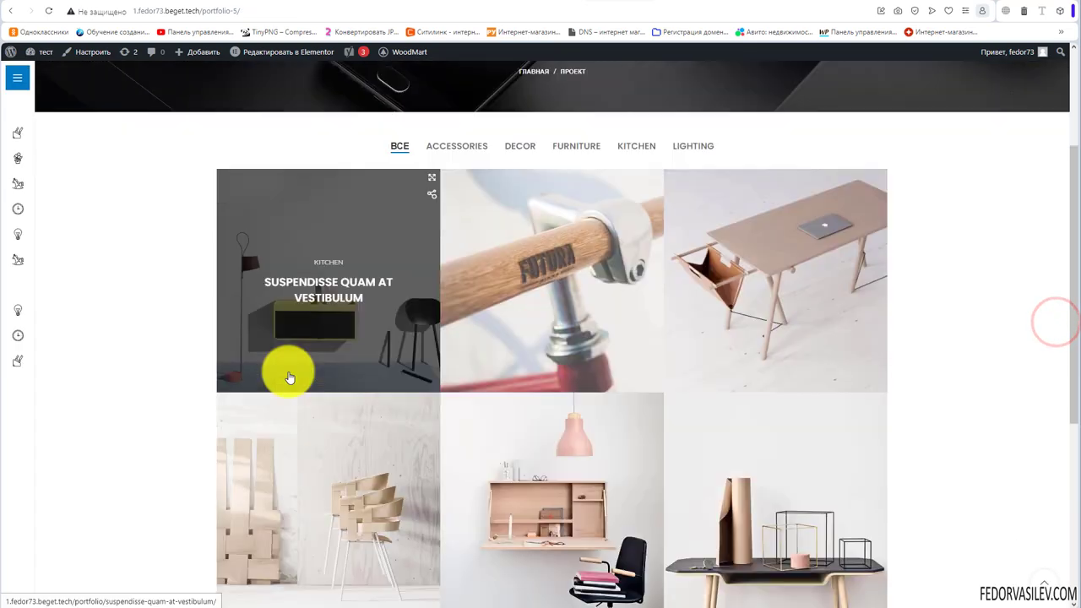
- Show the social sharing options of the first project in the portfolio grid
scroll(397, 437, "down", 2)
scroll(402, 338, "up", 2)
mouse_move(431, 205)
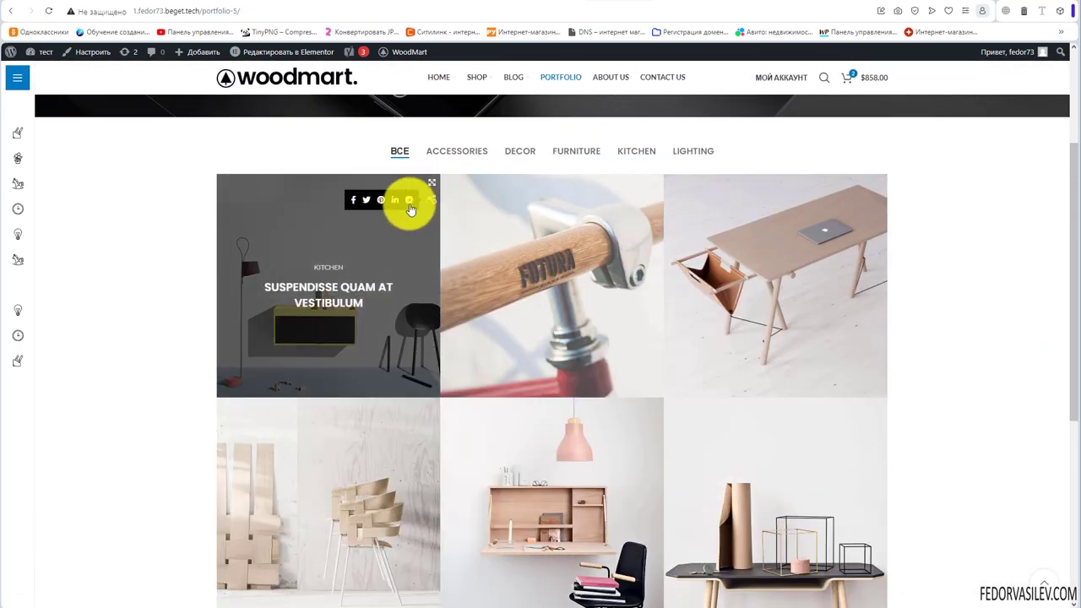
- Open the project with the FUTURA handlebar image and examine its page from the video down to the related projects
left_click(532, 297)
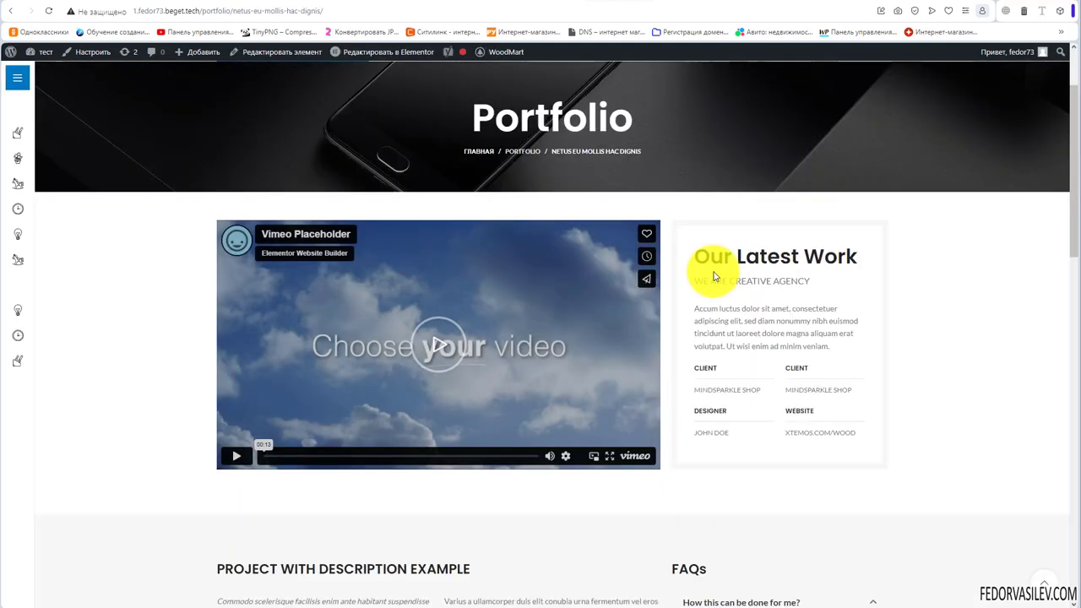
scroll(500, 321, "down", 4)
scroll(756, 295, "up", 3)
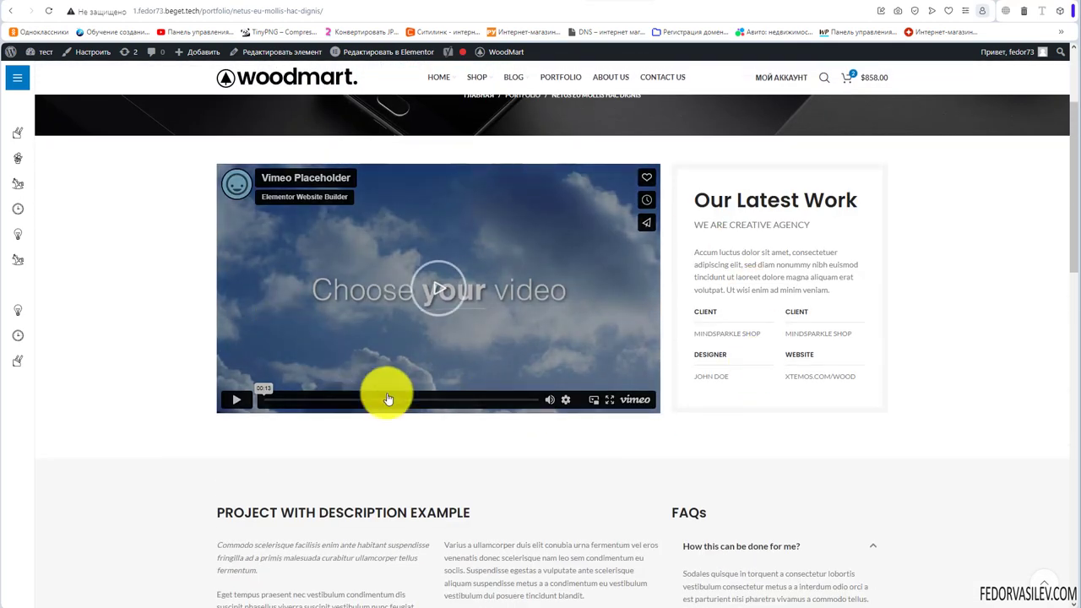
scroll(470, 411, "up", 2)
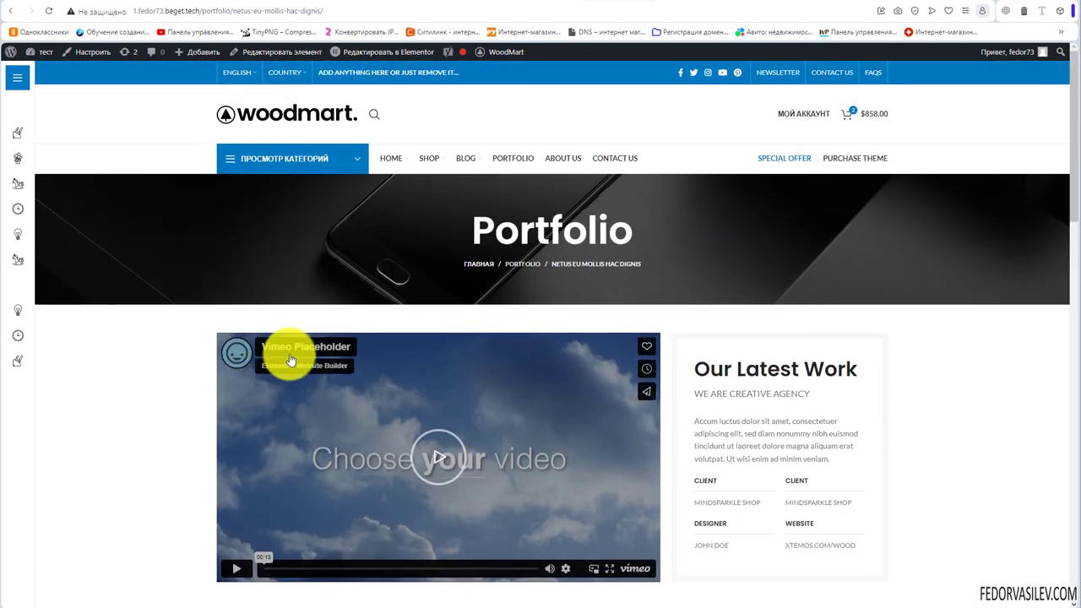
scroll(495, 321, "down", 7)
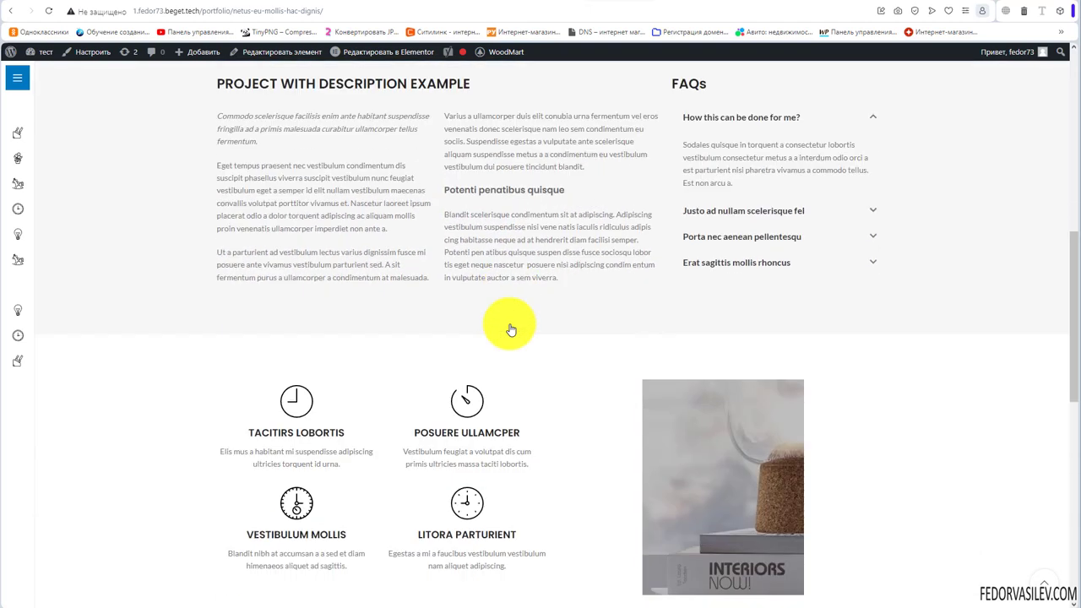
scroll(450, 280, "down", 8)
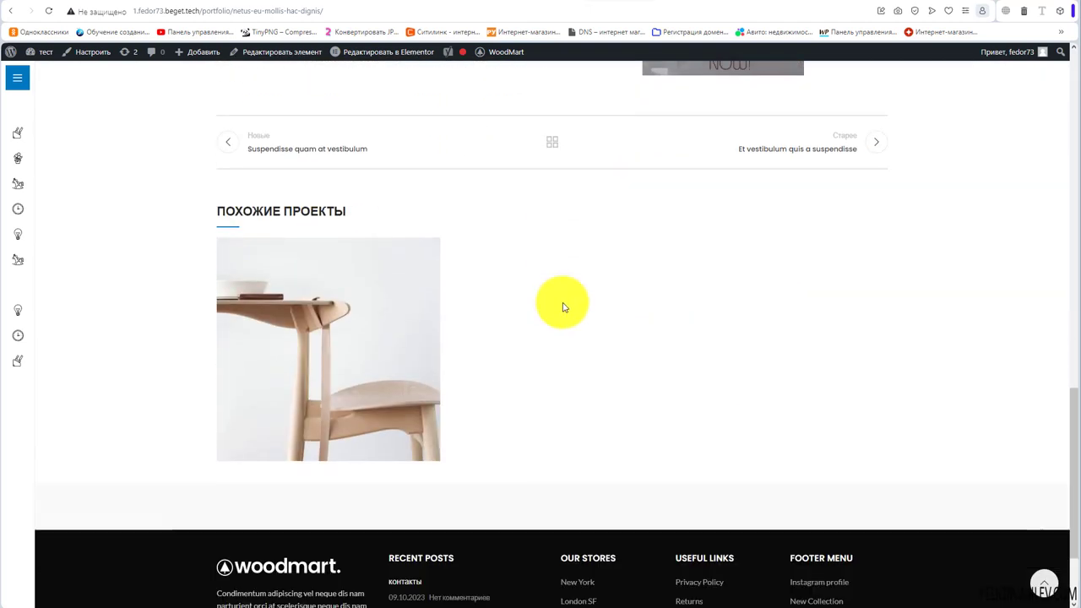
scroll(564, 307, "up", 6)
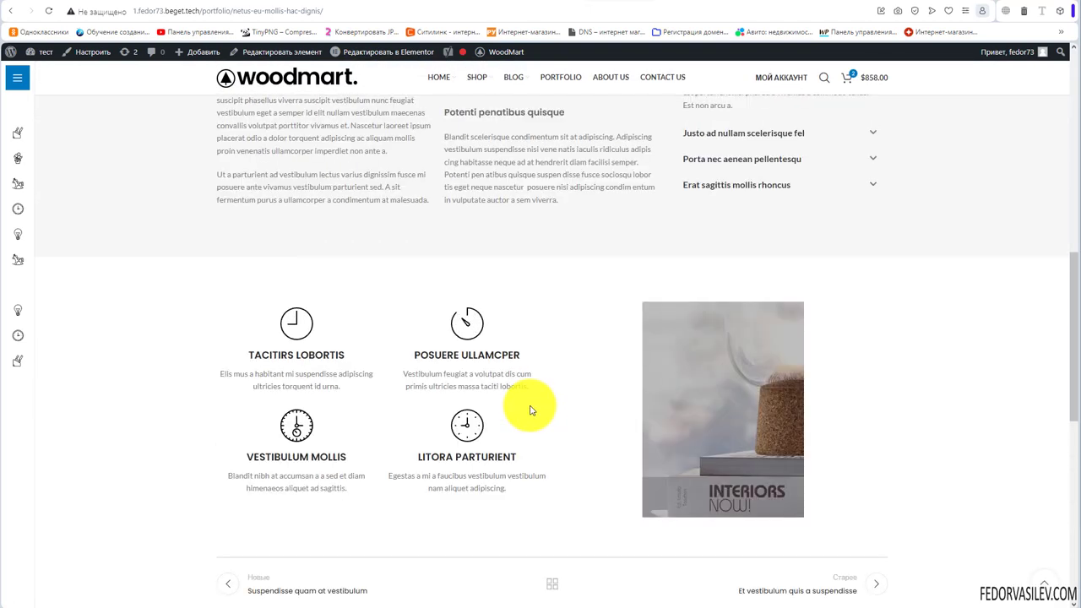
scroll(422, 412, "down", 1)
scroll(338, 418, "down", 3)
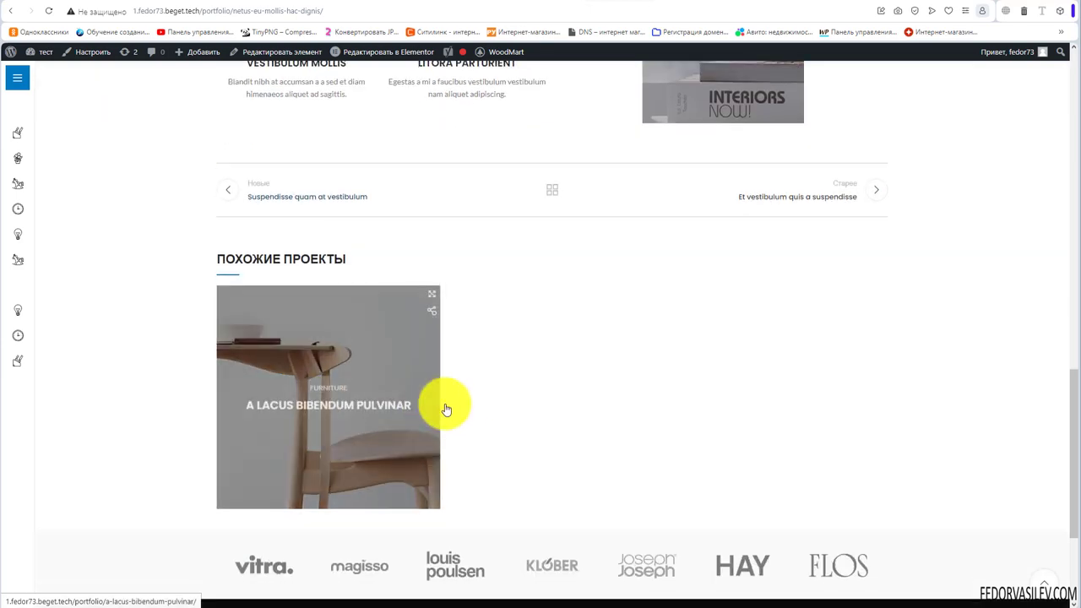
scroll(650, 466, "up", 12)
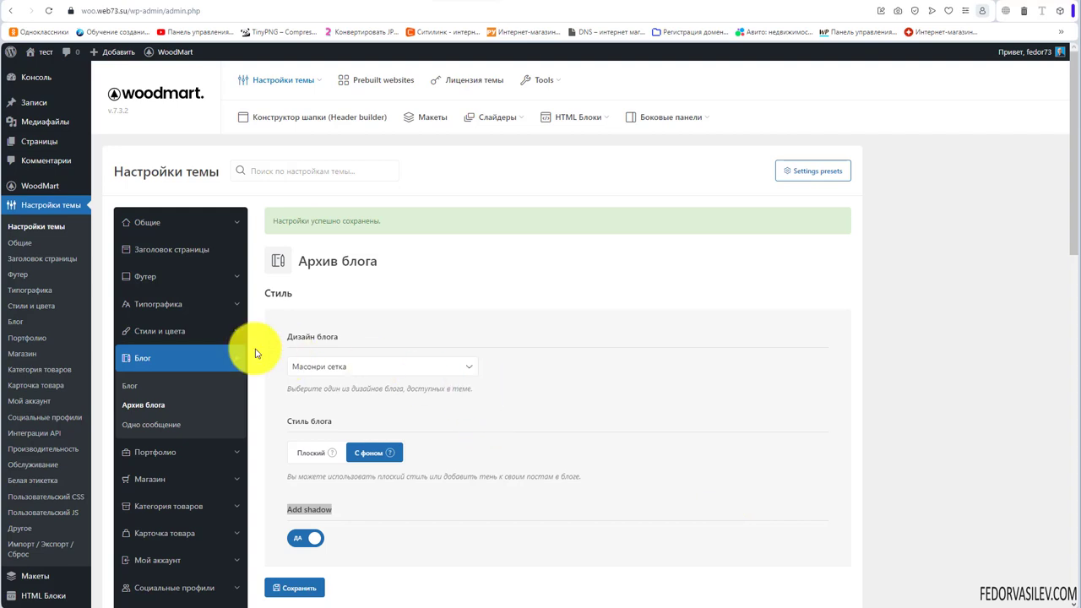
- In the WordPress admin of woo.web73.su, open the list of all portfolio projects
left_click(51, 206)
mouse_move(33, 333)
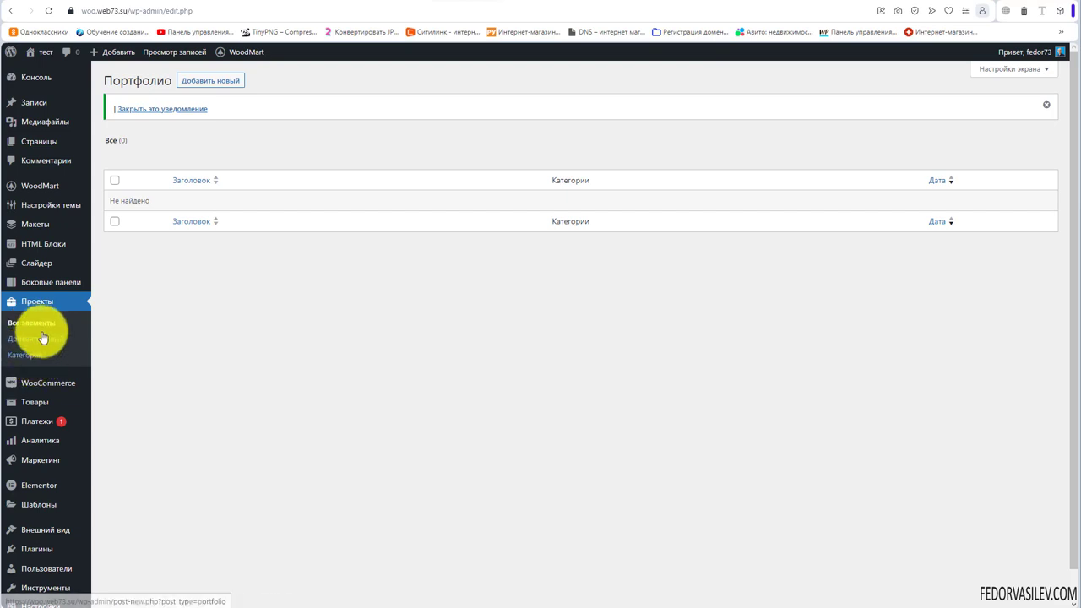
left_click(162, 318)
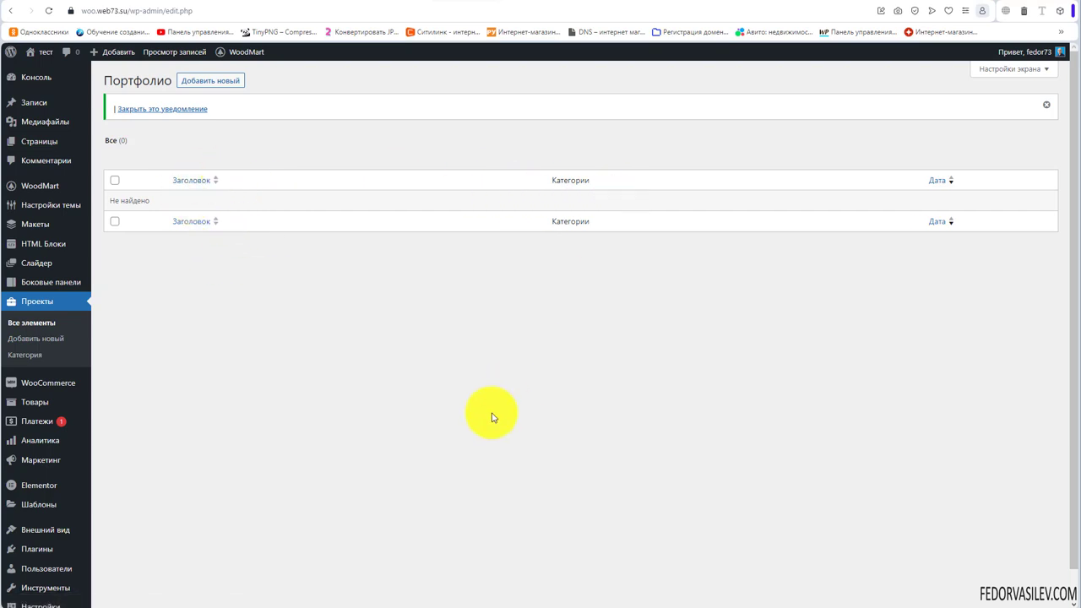
- Add a new project category named "демо"
left_click(25, 355)
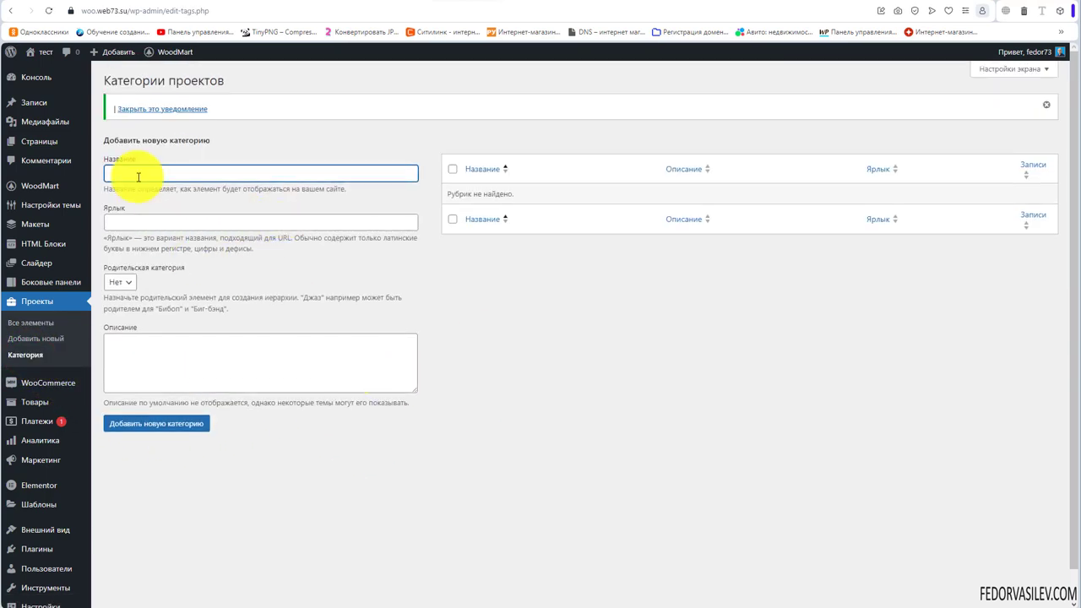
type("демо")
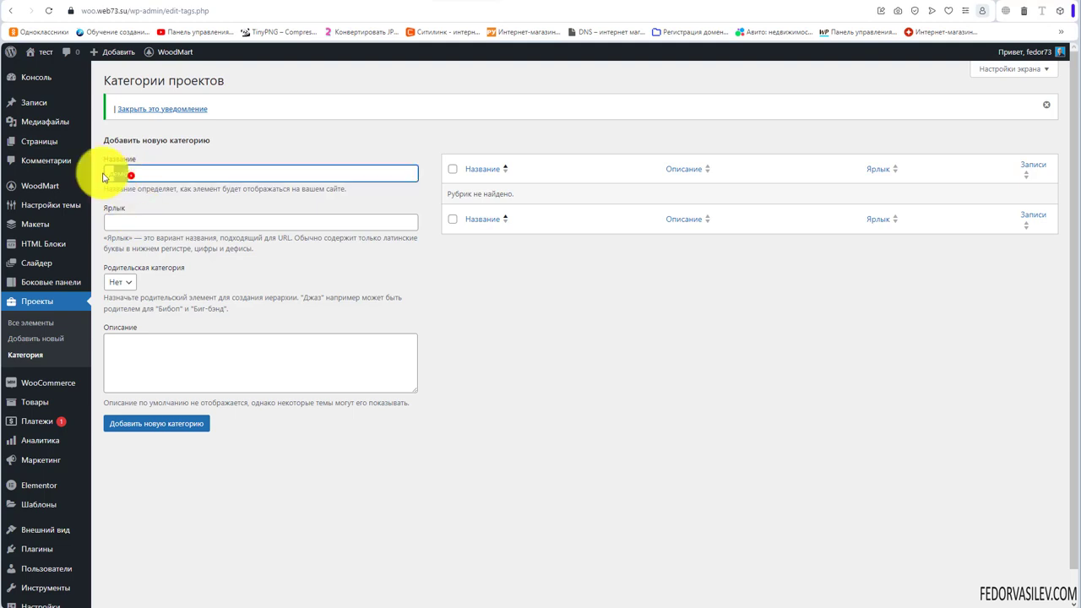
left_click(428, 305)
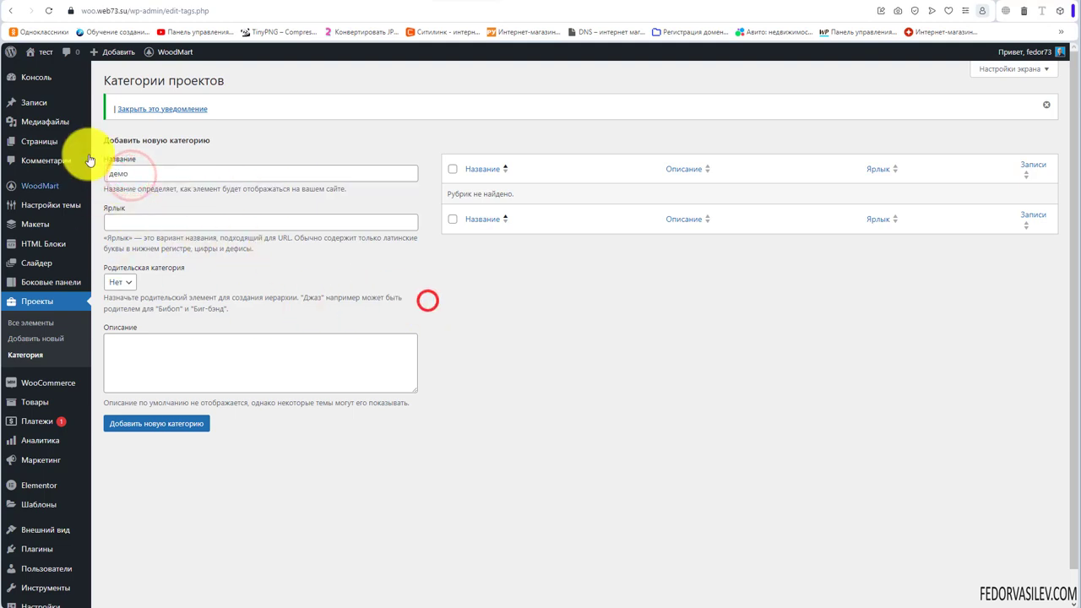
left_click(164, 424)
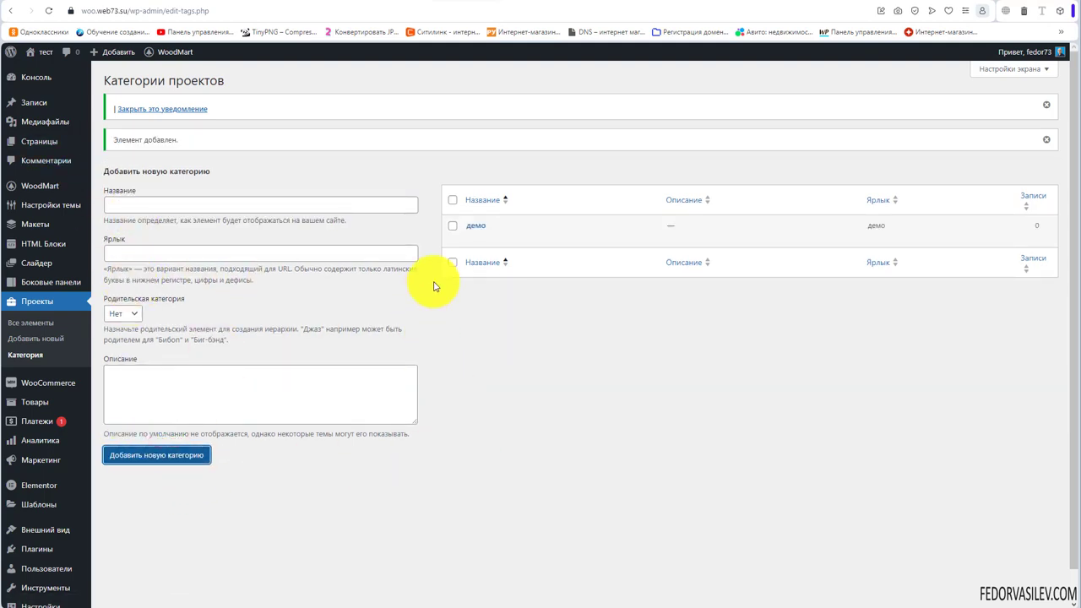
mouse_move(476, 234)
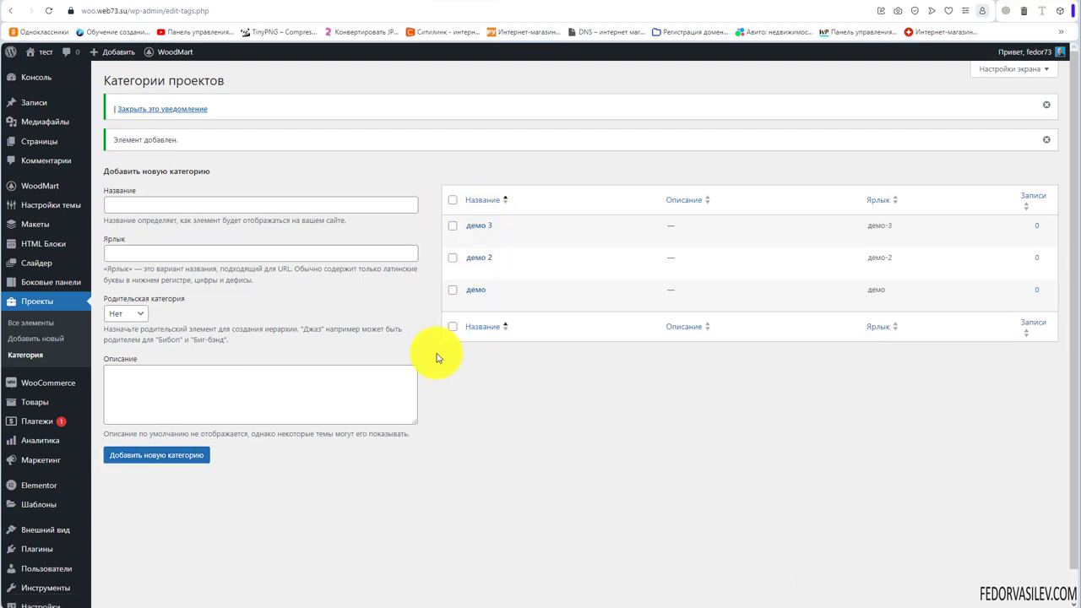
- Start a new portfolio project and review the content, excerpt and page settings sections of its editing form
left_click(23, 339)
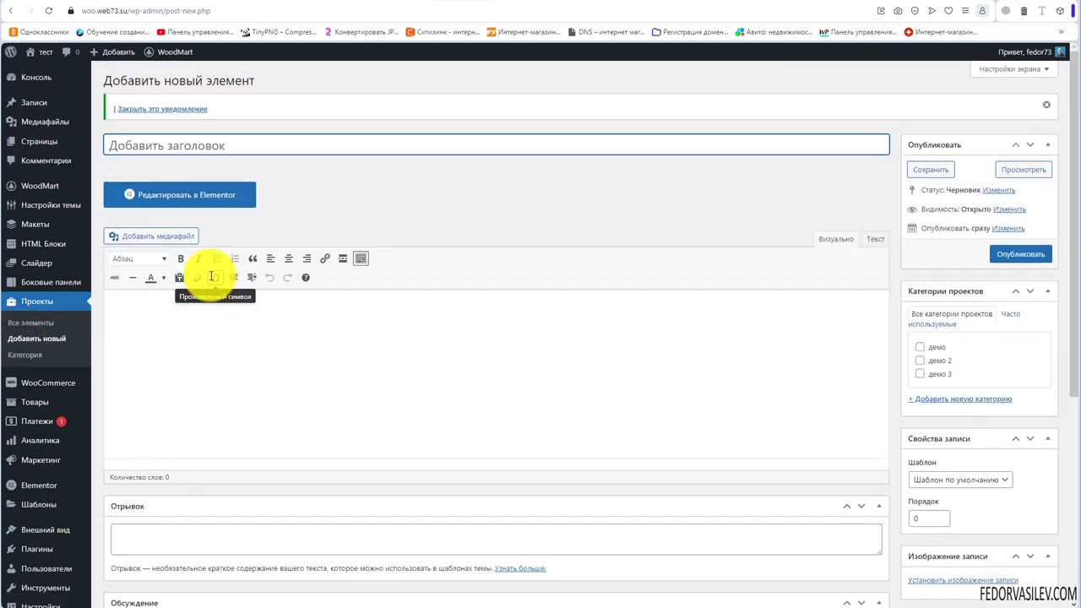
scroll(397, 278, "down", 2)
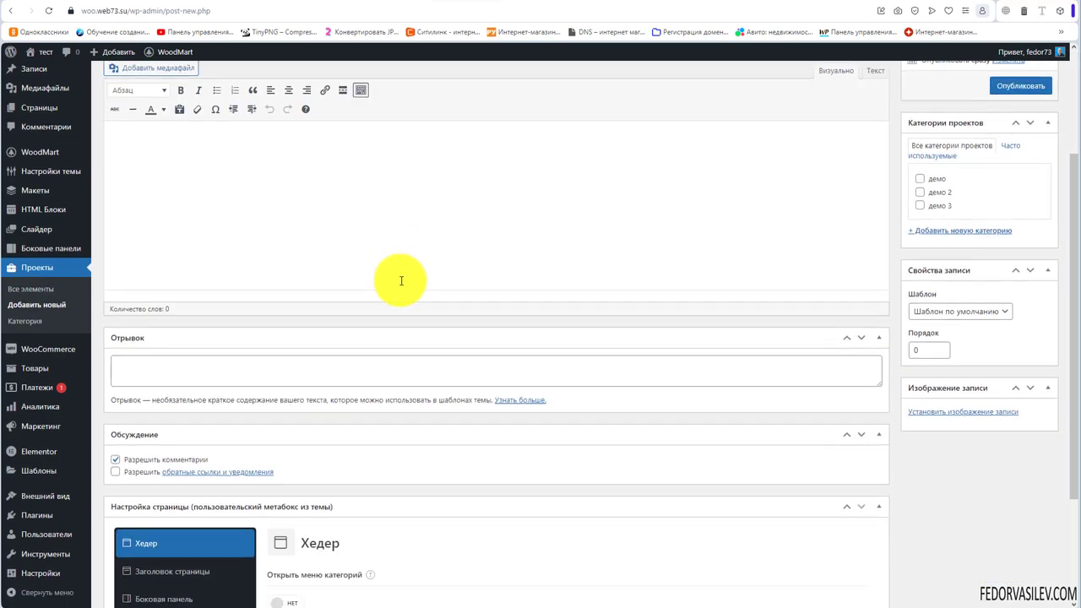
scroll(469, 378, "up", 2)
left_click(288, 351)
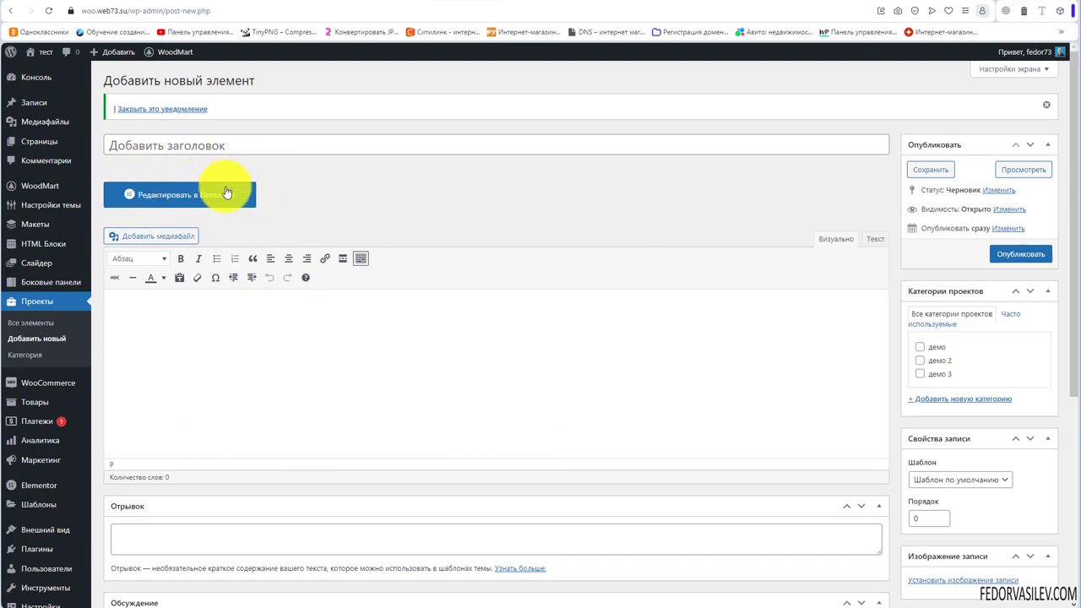
scroll(259, 282, "down", 3)
scroll(241, 321, "up", 3)
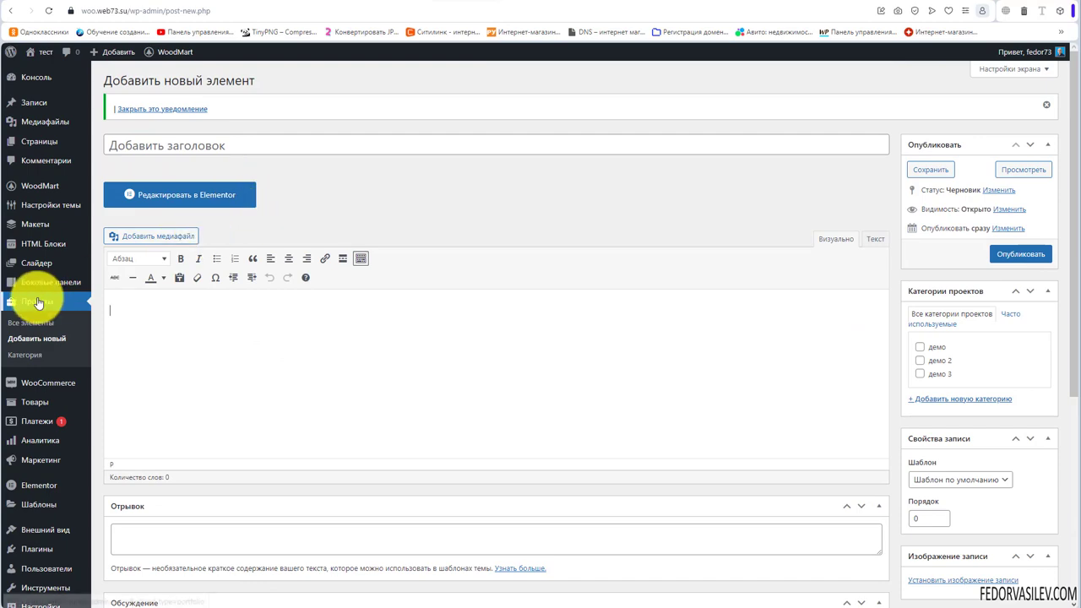
- Open the general Elementor settings and check which post types, including Портфолио, can be edited with it
scroll(51, 265, "down", 3)
scroll(51, 264, "down", 1)
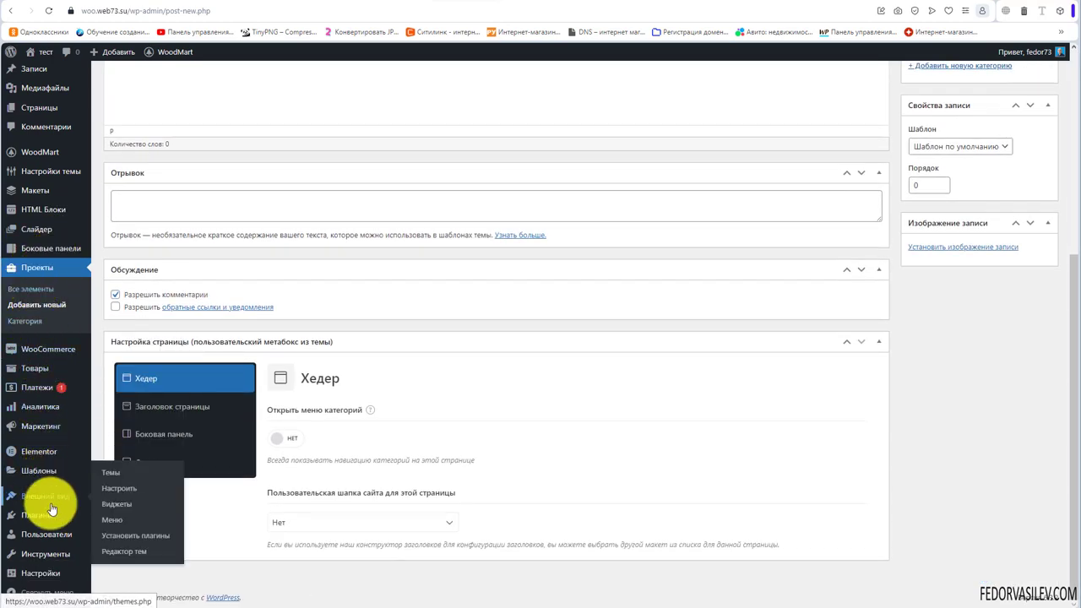
mouse_move(53, 449)
left_click(119, 355)
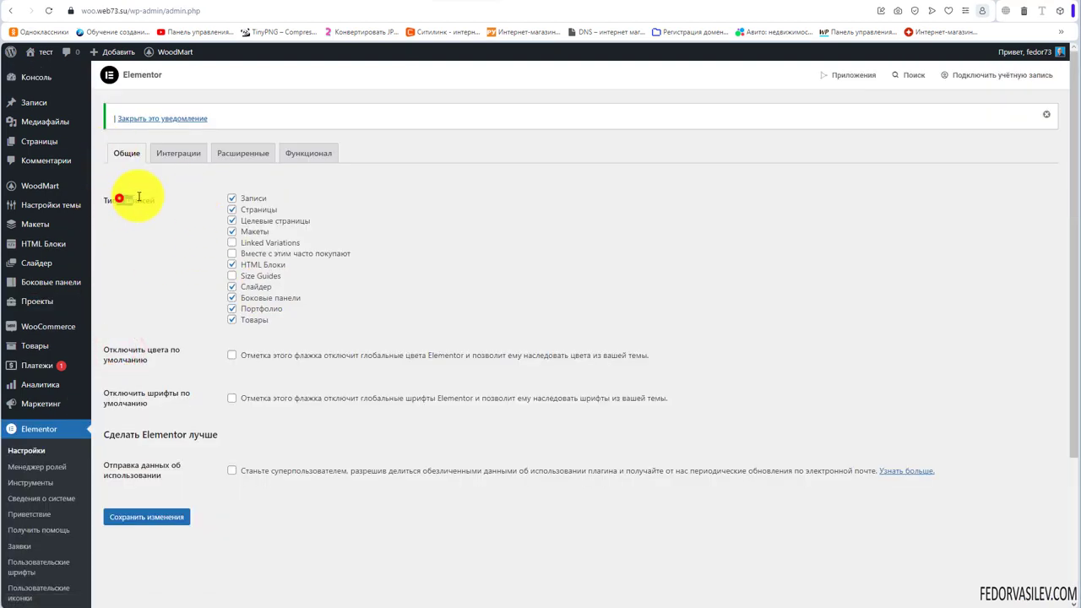
left_click(168, 263)
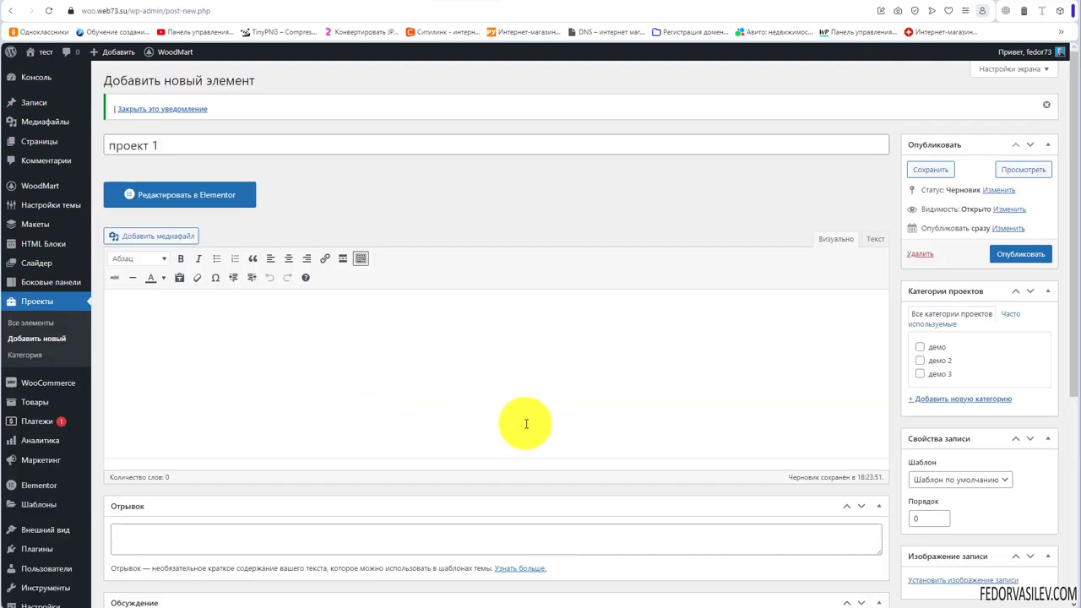
- Assign the new project "проект 1" to the "демо" project category
left_click(184, 141)
left_click(401, 183)
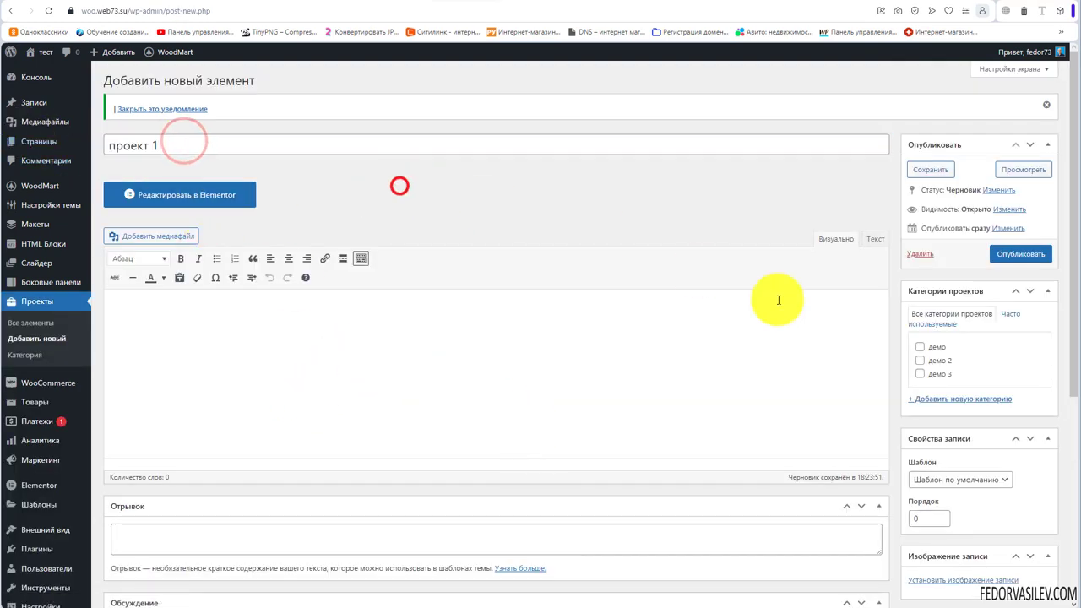
left_click(919, 346)
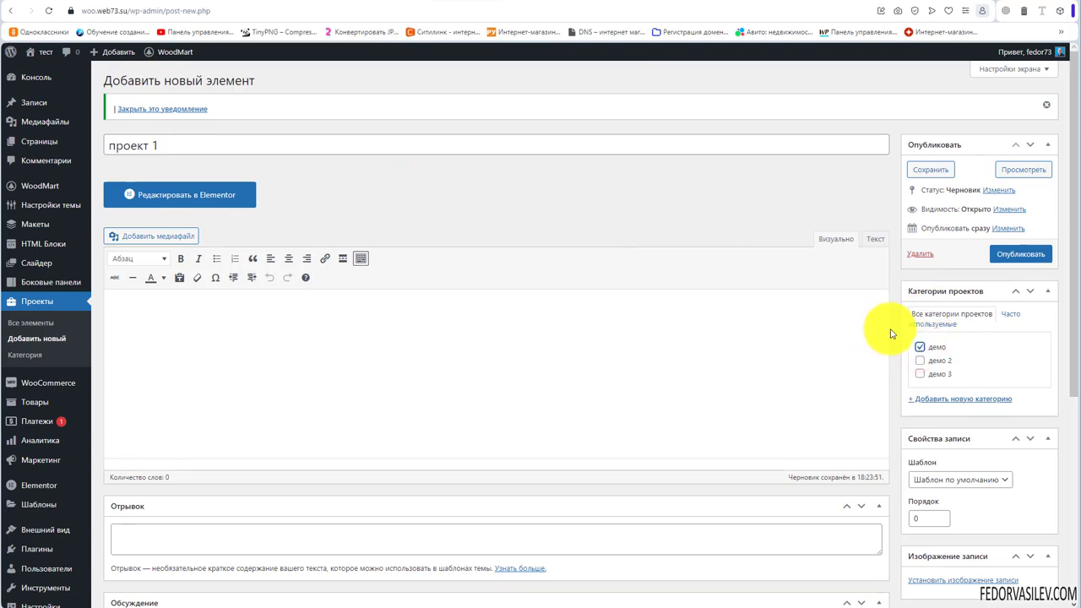
scroll(868, 311, "down", 3)
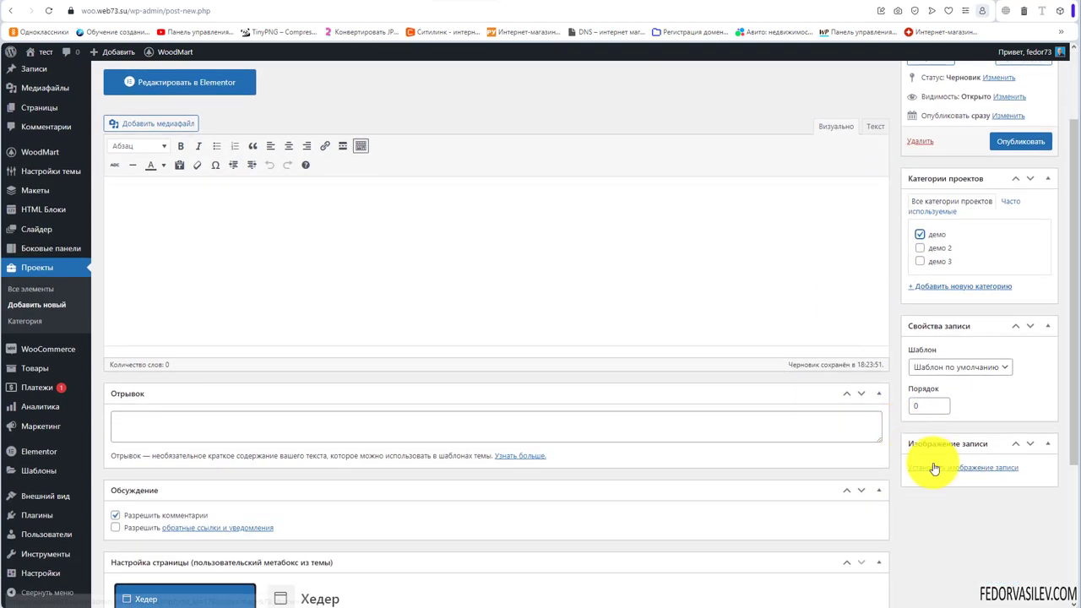
left_click(934, 463)
left_click(324, 372)
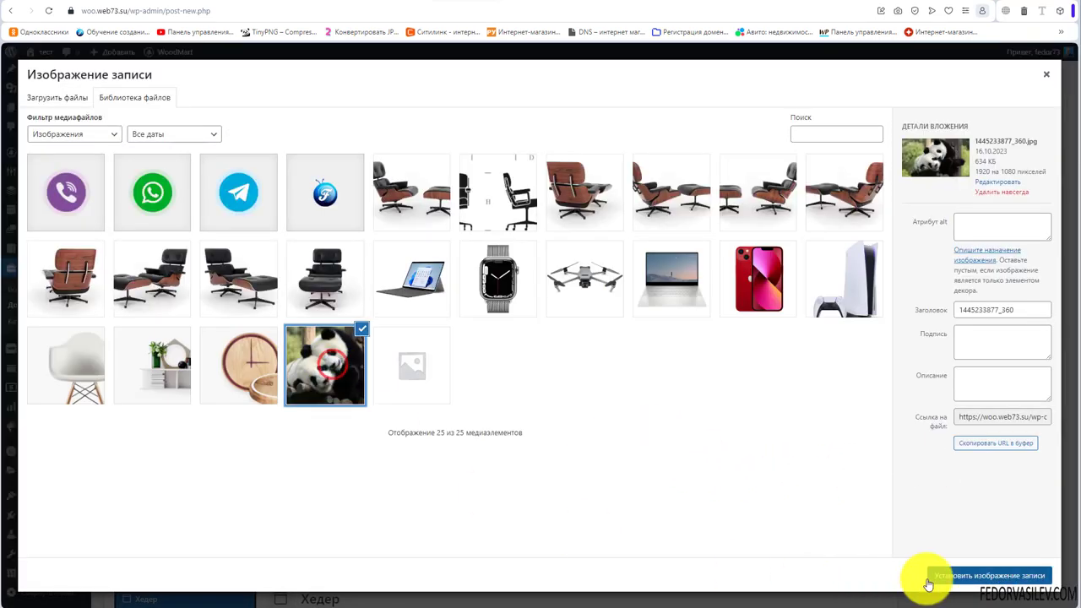
left_click(987, 575)
- Paste the placeholder paragraph starting "Placerat tempor dolor" into the project's excerpt and publish the project
left_click(199, 314)
right_click(200, 311)
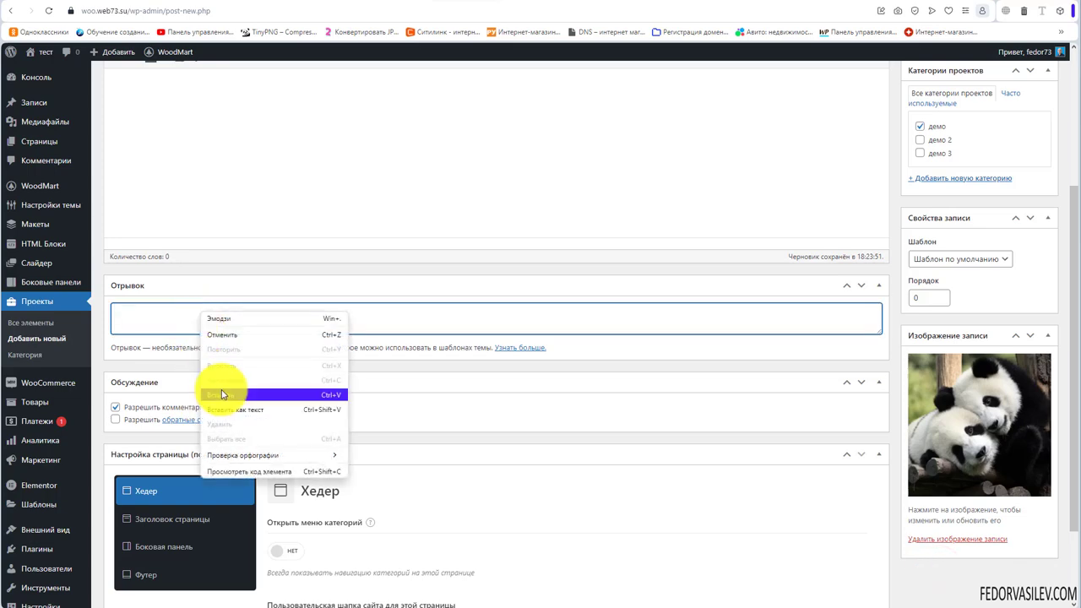
left_click(212, 391)
scroll(194, 392, "up", 3)
left_click(184, 342)
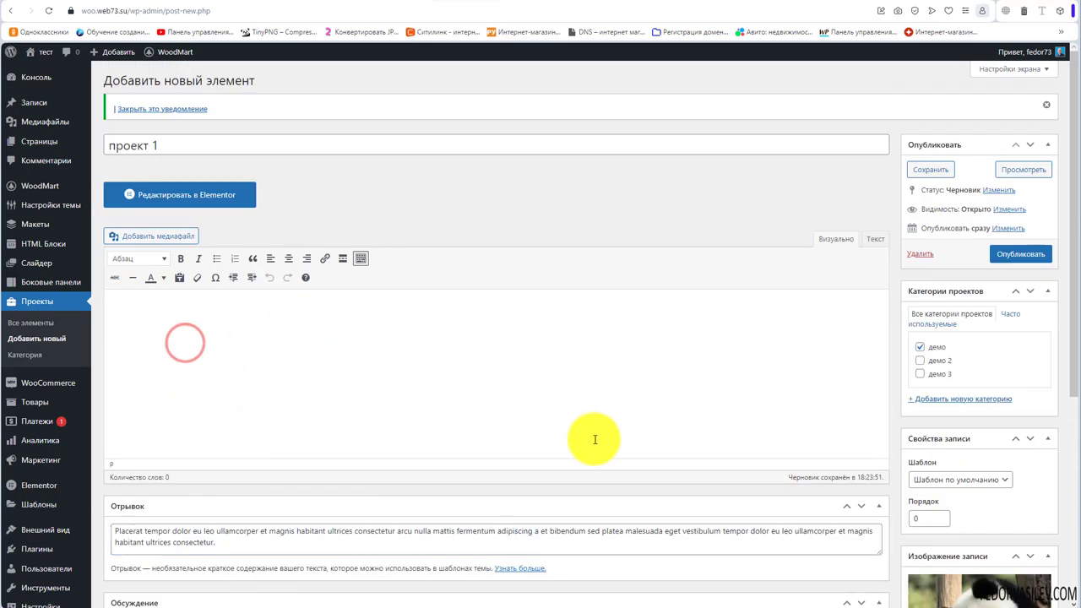
left_click(1007, 255)
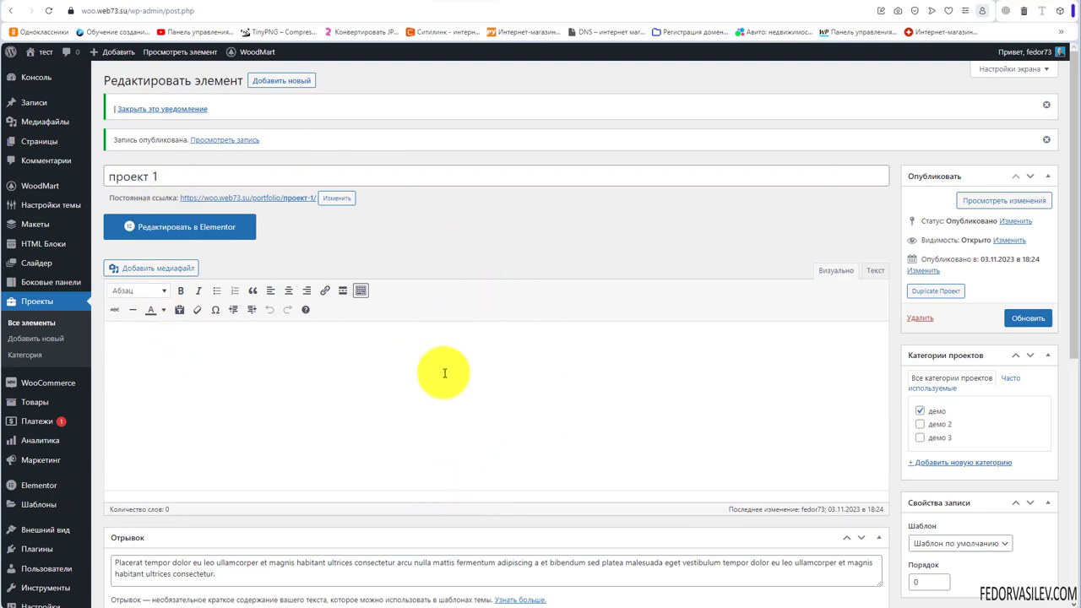
- Open the theme's Портфолио settings and review the portfolio switch and the pages offered as Portfolio page
left_click(51, 205)
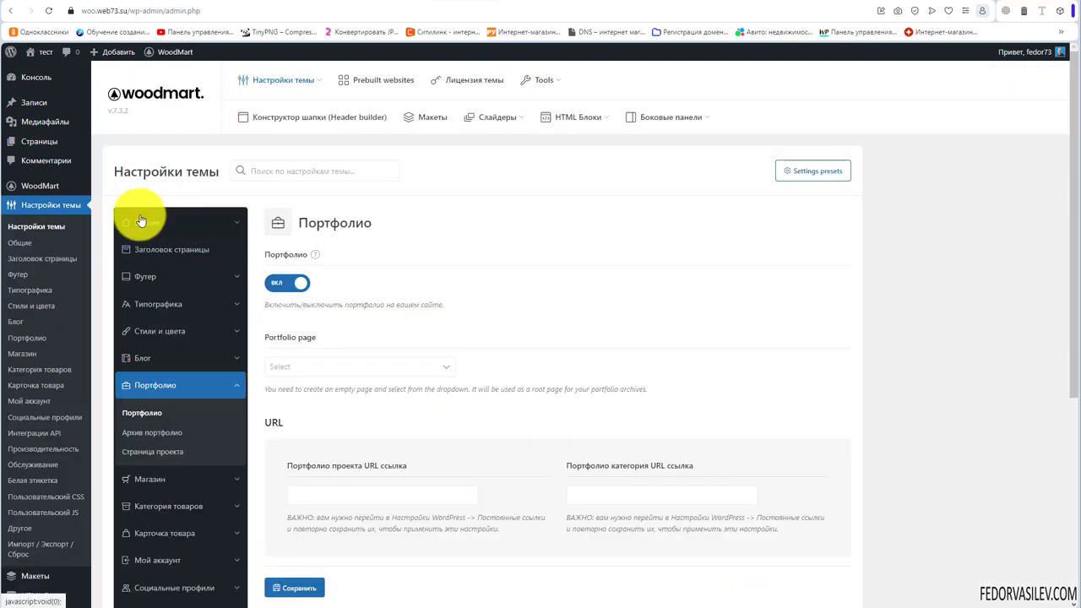
mouse_move(40, 185)
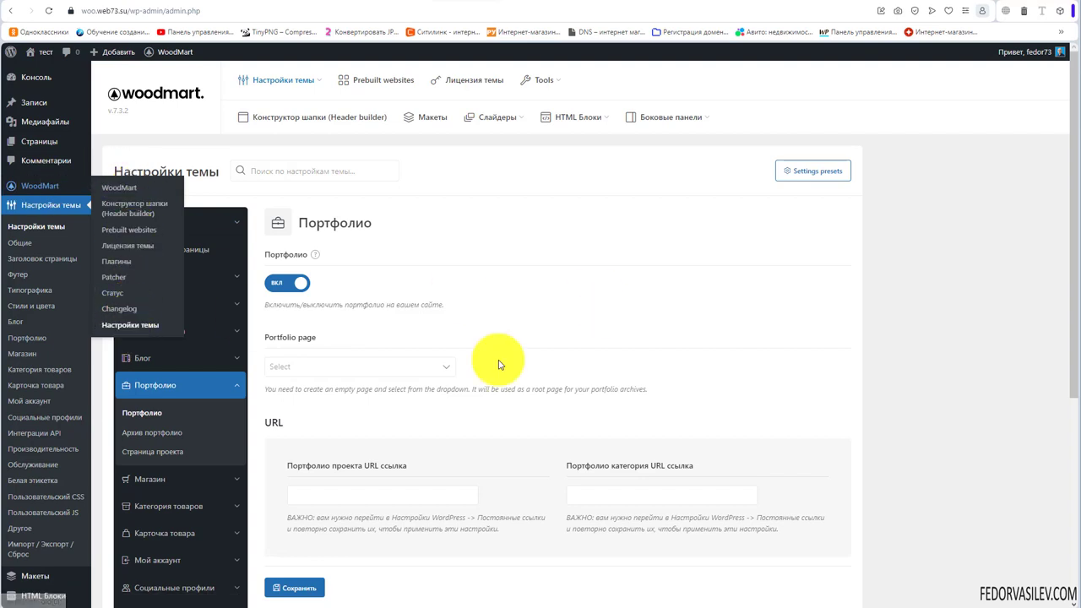
mouse_move(317, 263)
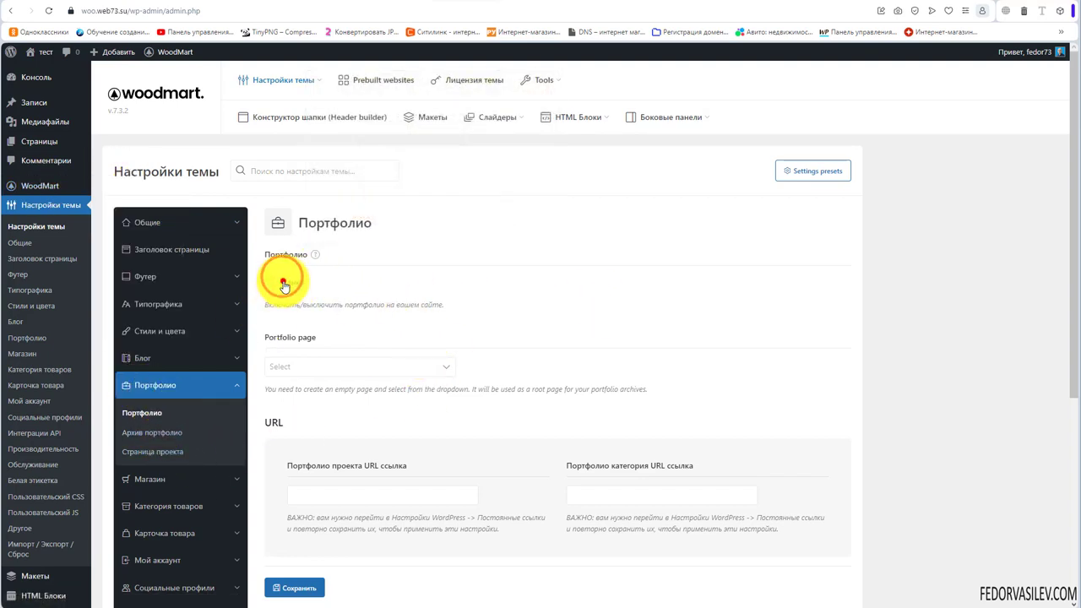
left_click(283, 284)
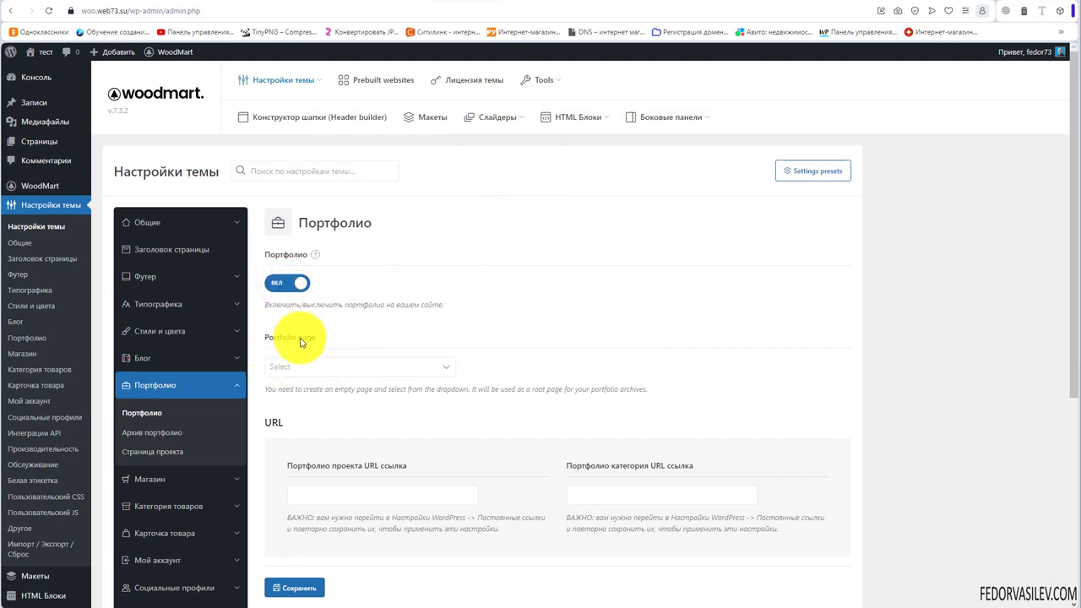
left_click(413, 370)
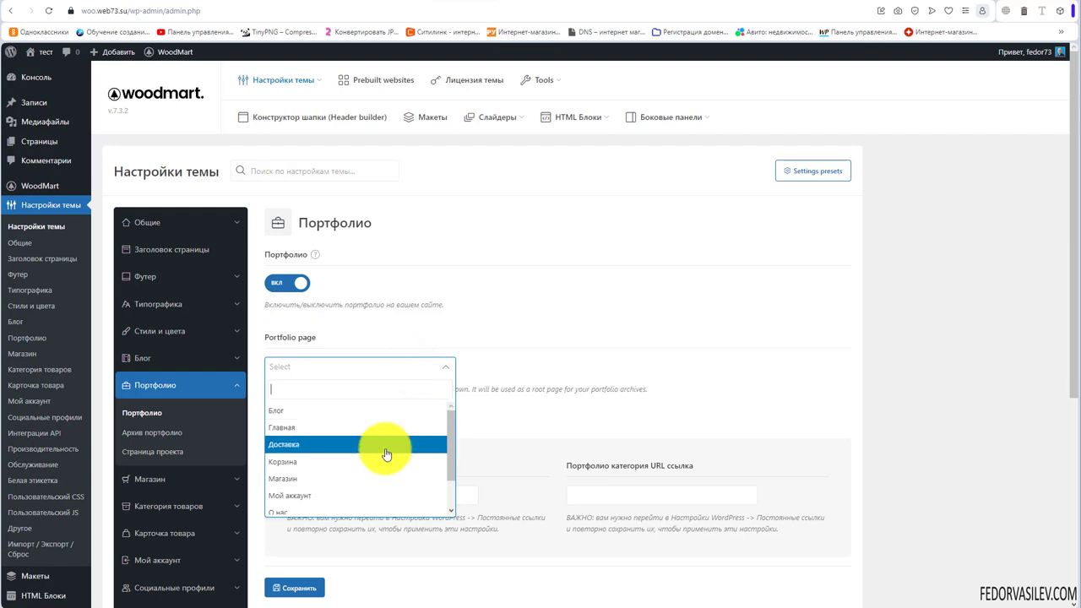
left_click(499, 341)
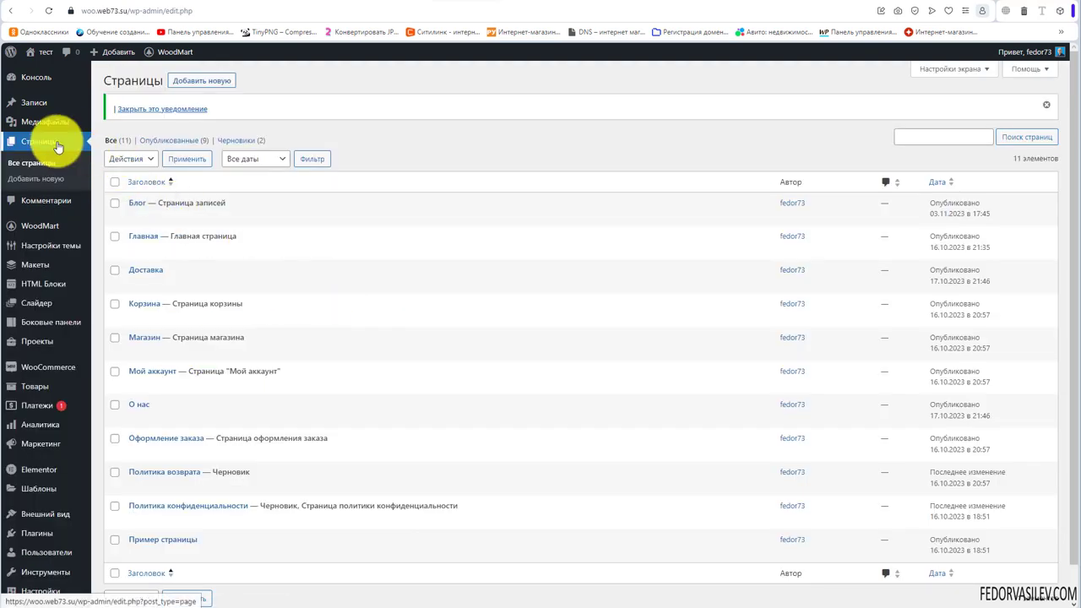
- Create a new page titled "Портфолио" and publish it
left_click(215, 80)
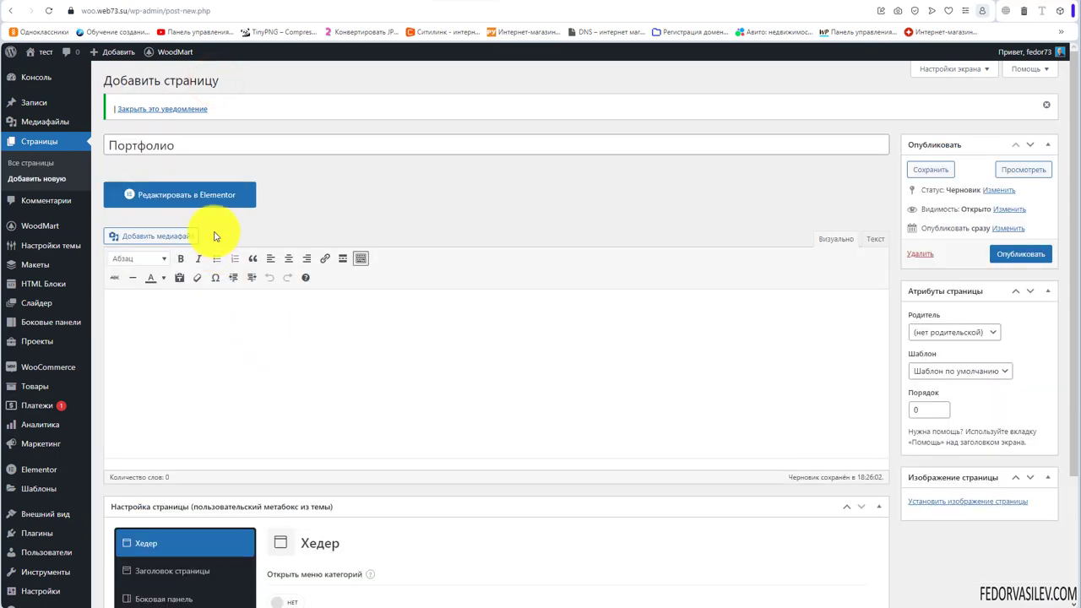
double_click(173, 145)
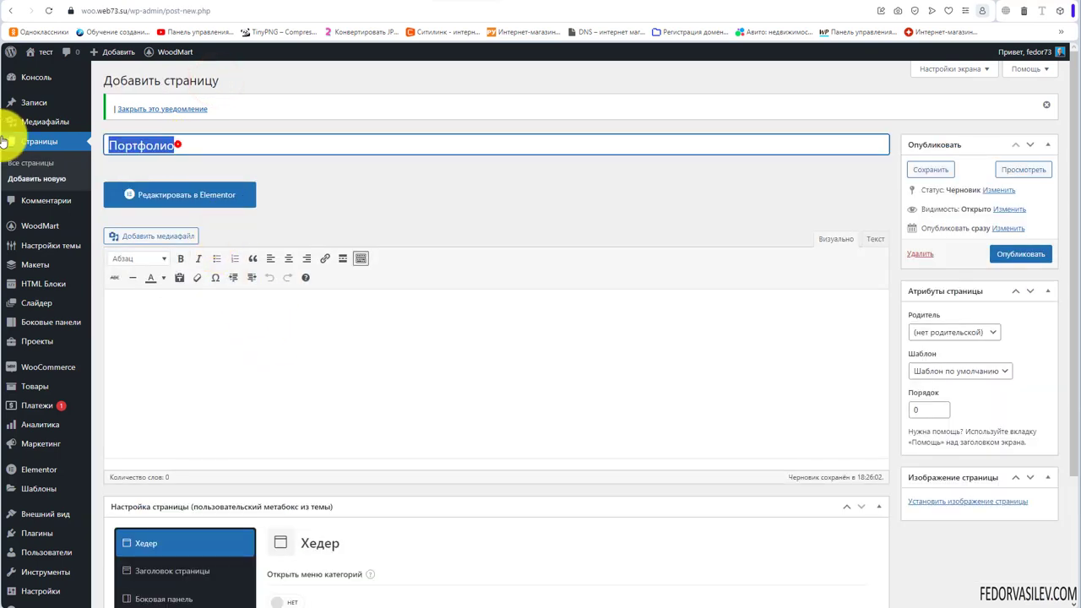
left_click(996, 253)
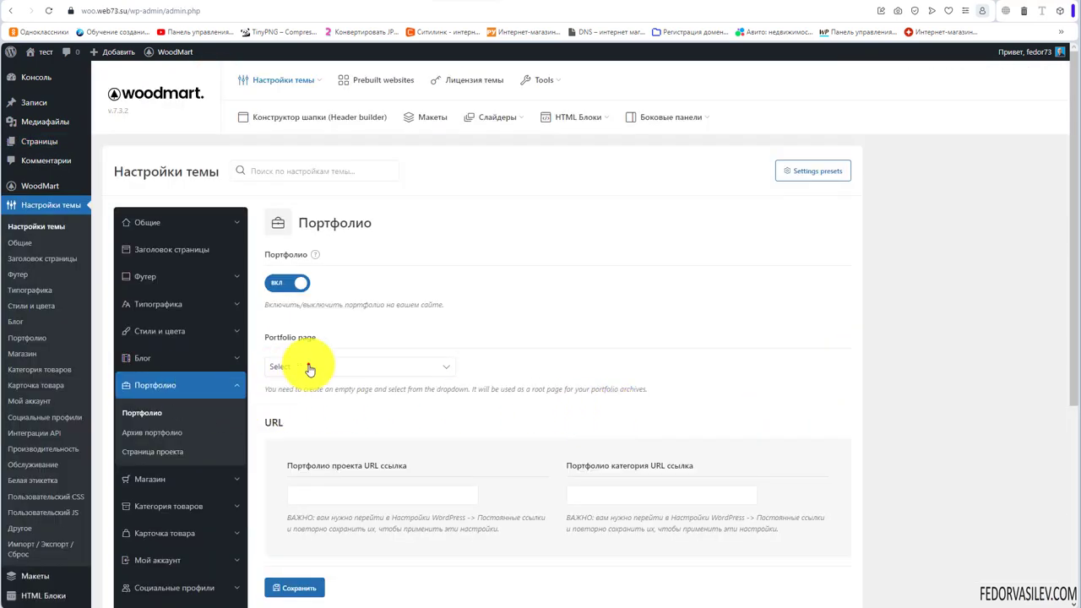
- Set the Portfolio page to "Портфолио" in the theme's portfolio settings and save them
left_click(308, 365)
scroll(334, 422, "down", 2)
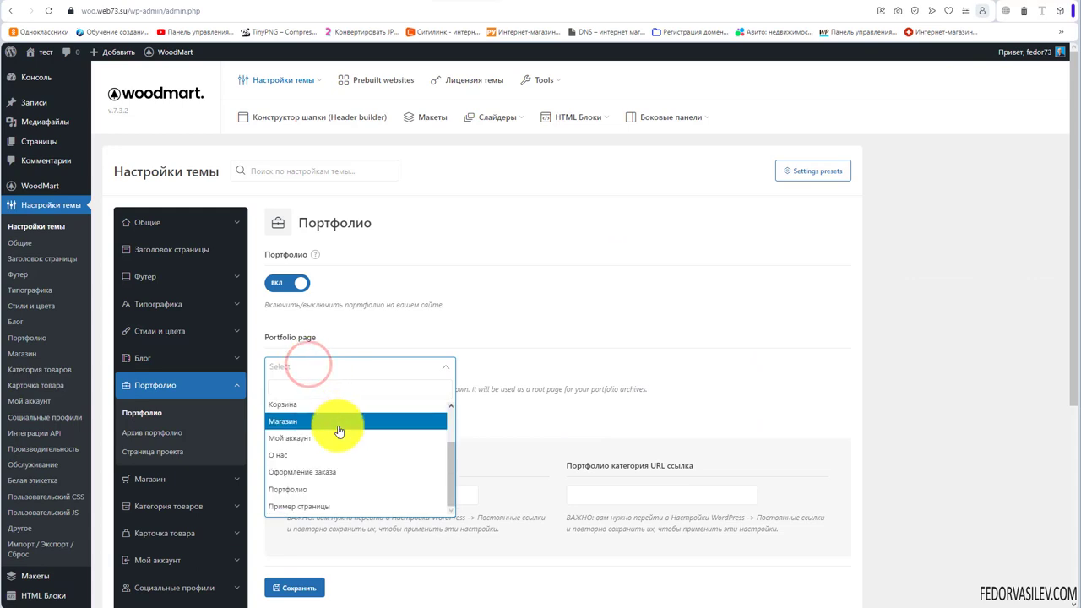
left_click(302, 491)
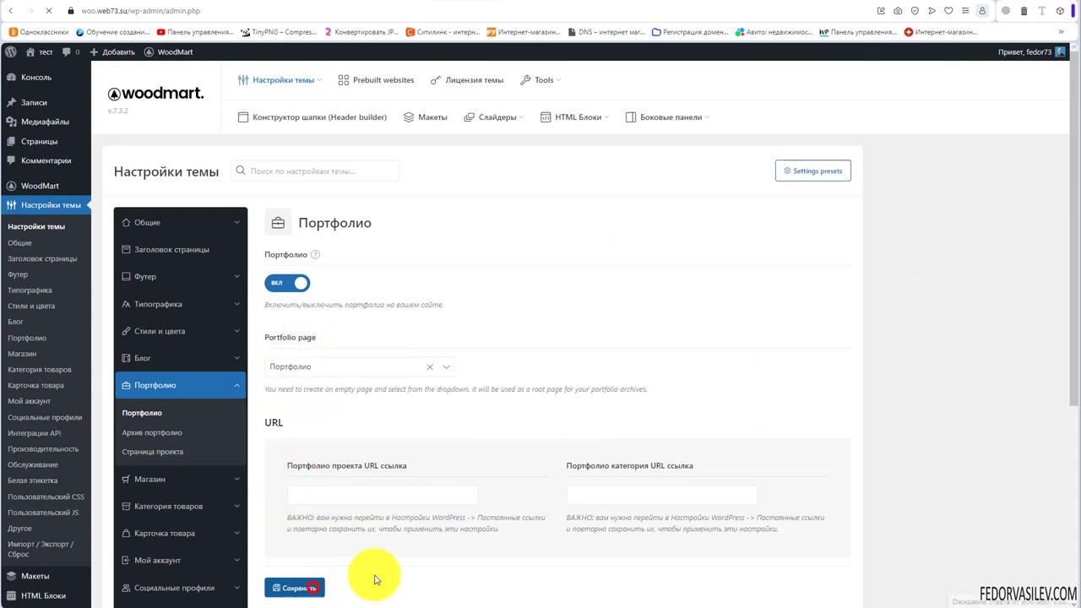
left_click(311, 587)
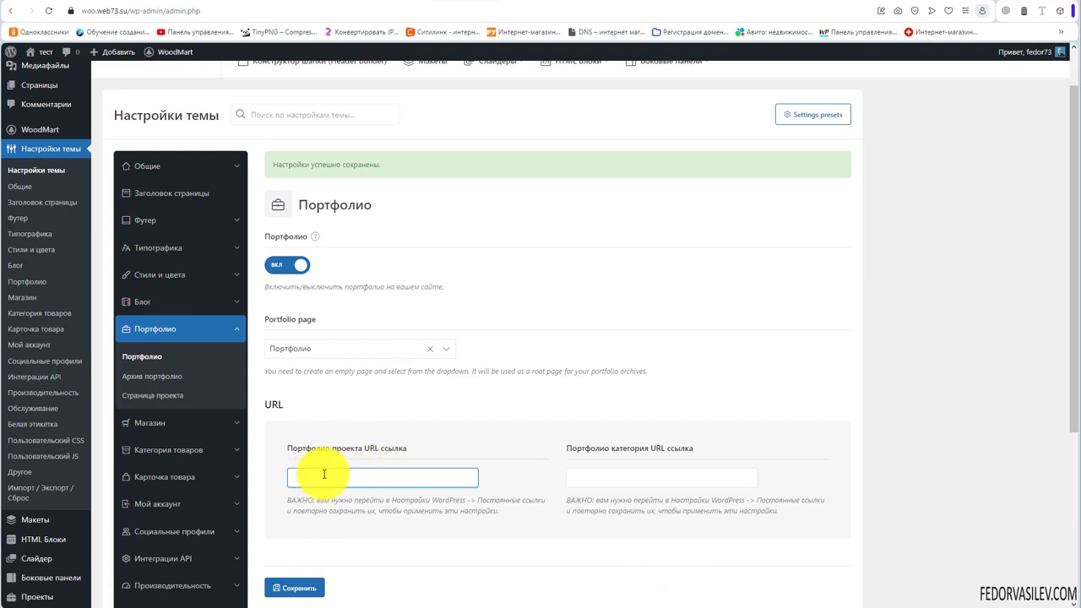
- Examine the project and category URL fields and their note about re-saving the WordPress permalinks
double_click(415, 450)
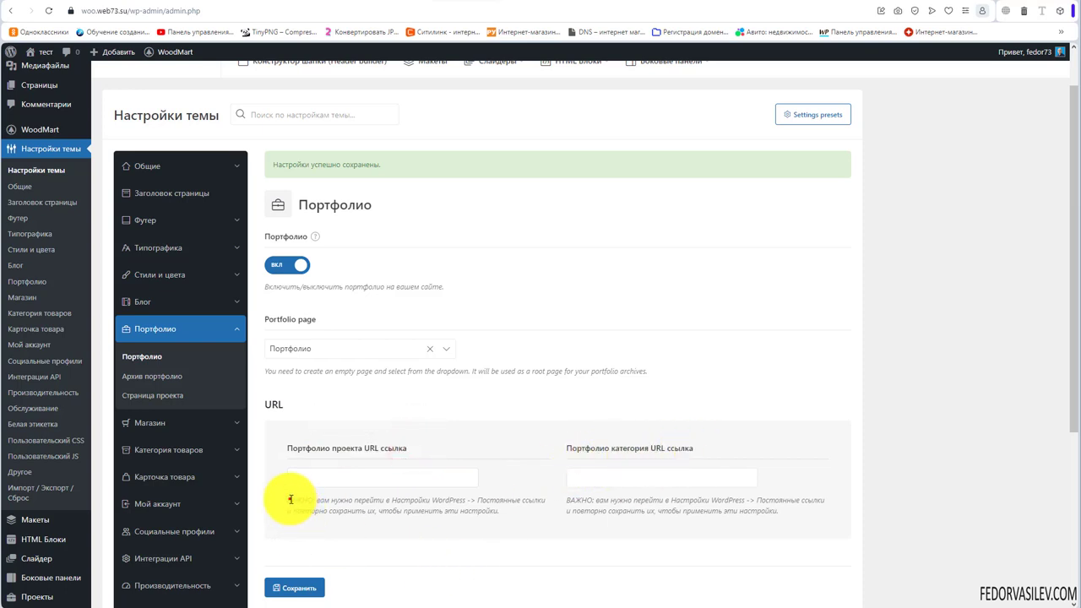
left_click_drag(291, 499, 473, 512)
left_click(425, 526)
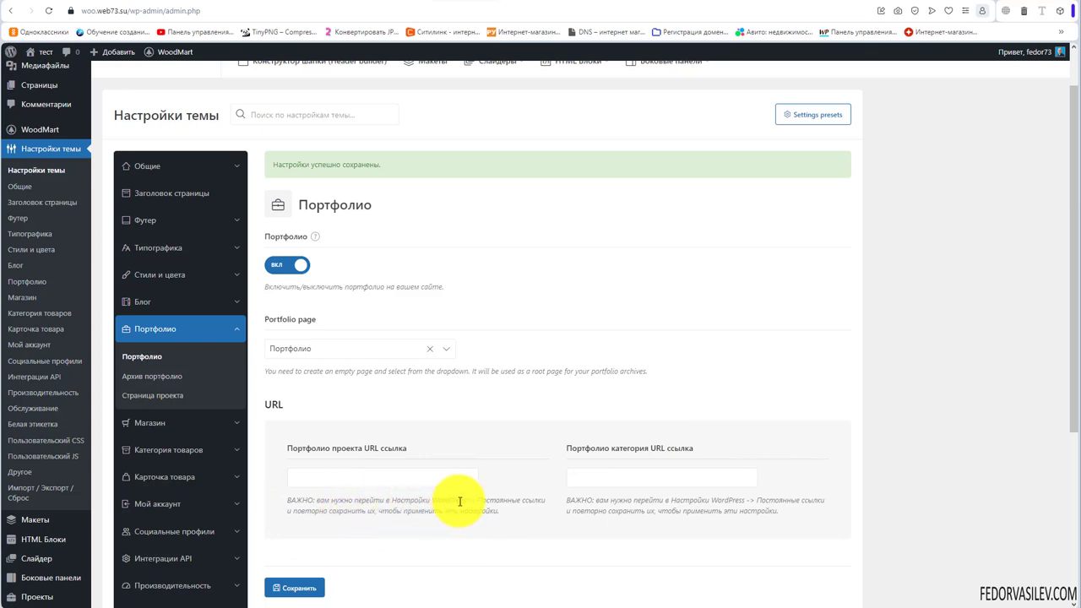
left_click_drag(472, 501, 534, 501)
left_click(331, 515)
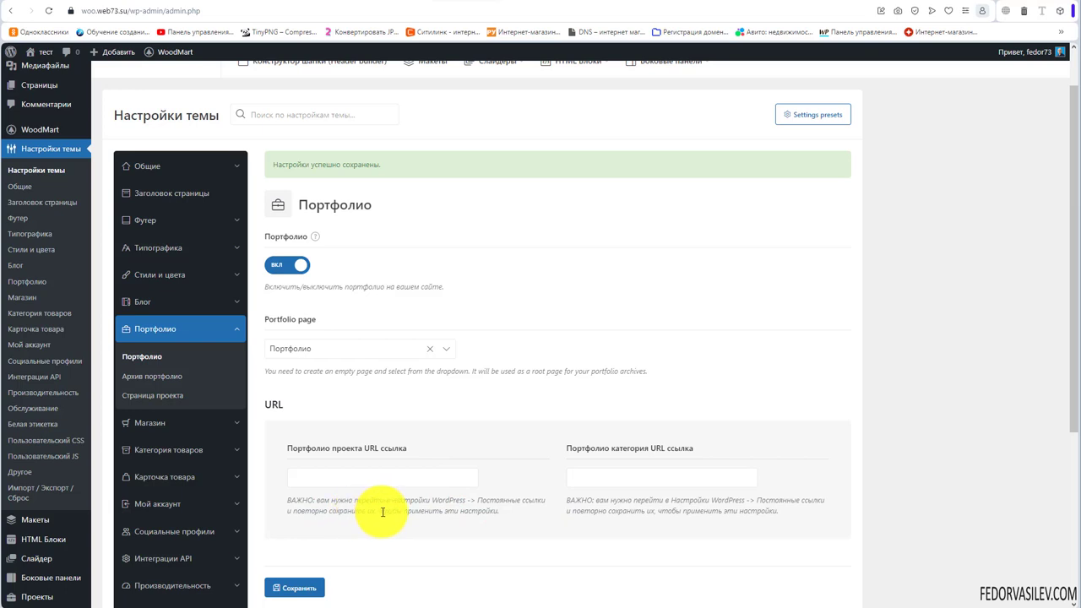
left_click(340, 475)
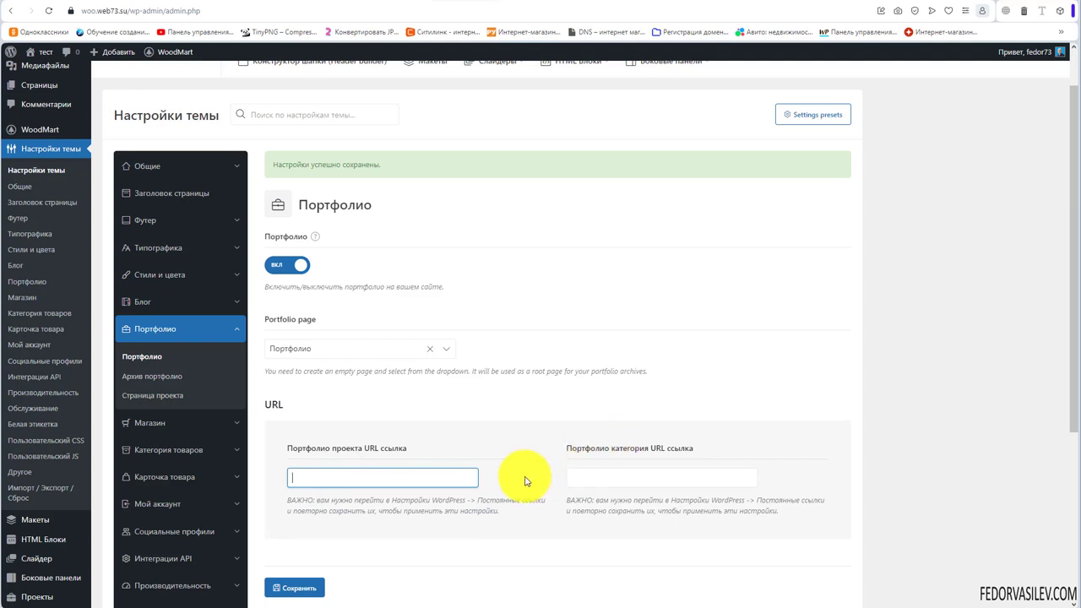
left_click(334, 478)
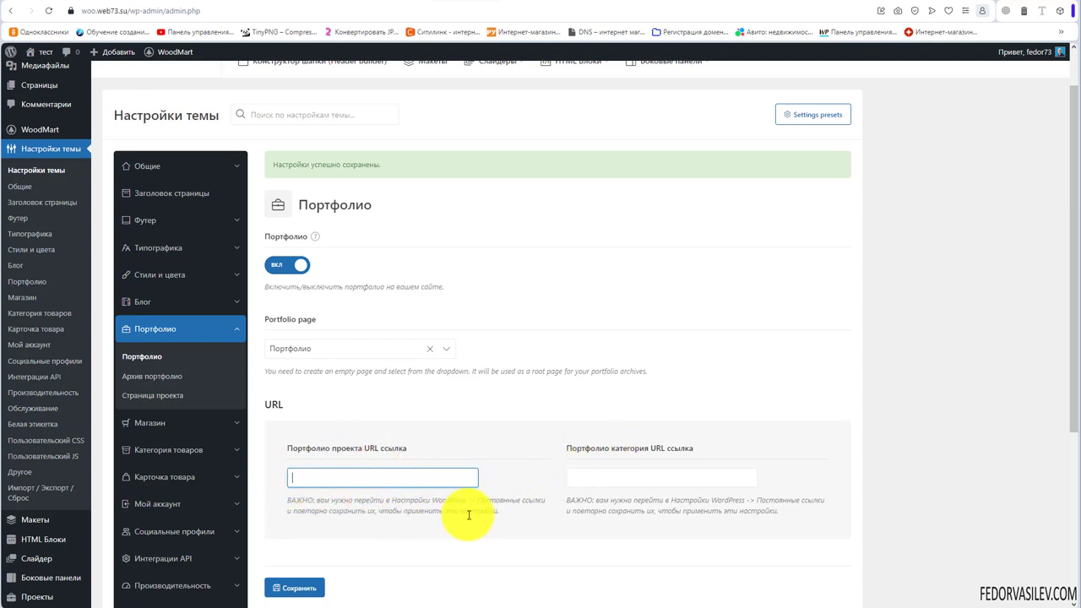
left_click_drag(503, 519, 430, 501)
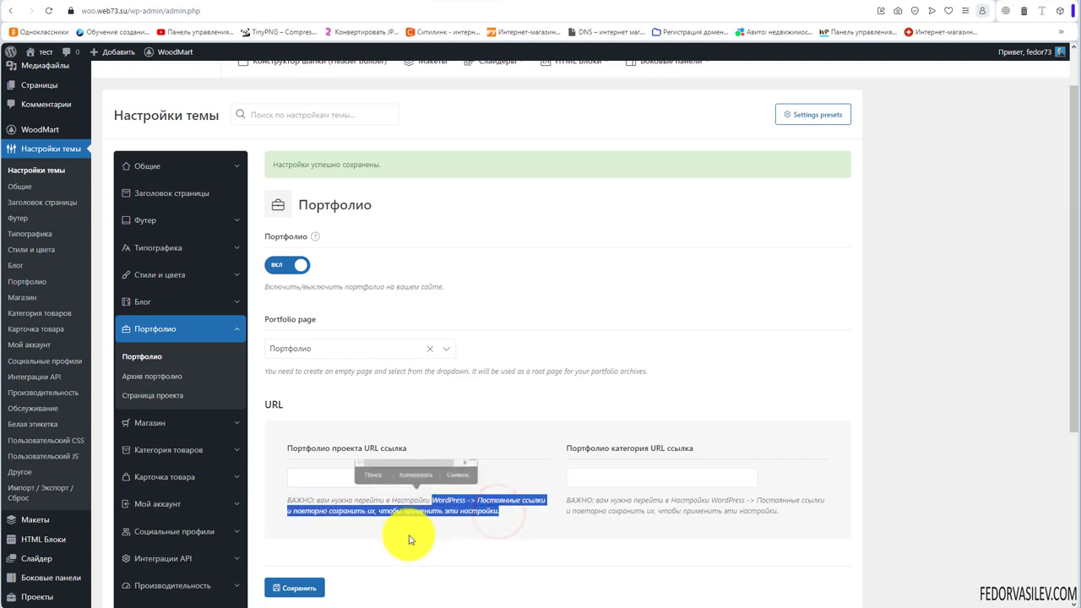
left_click(459, 512)
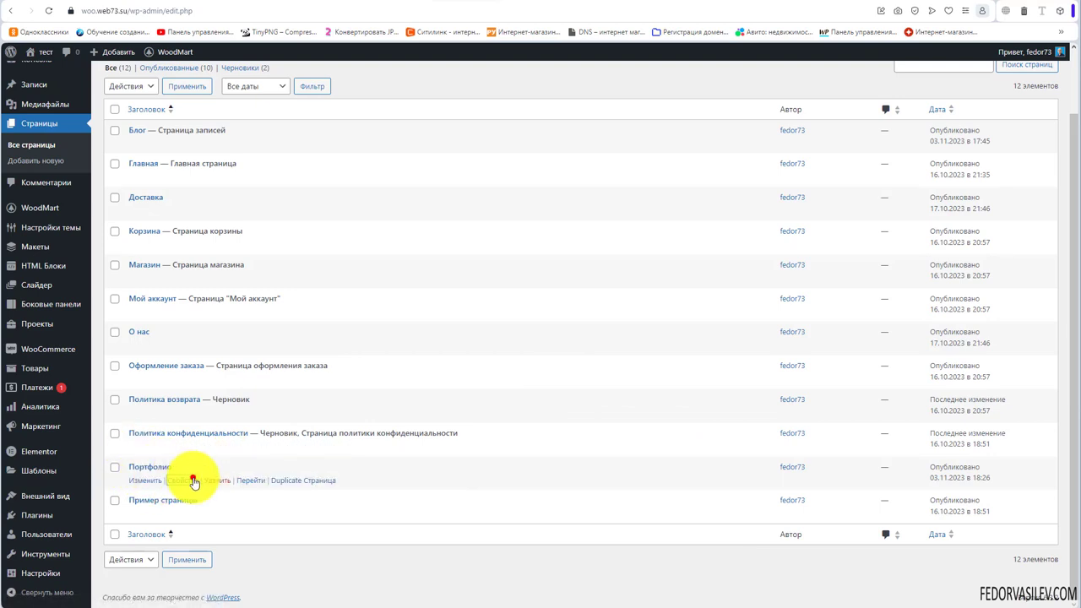
- Open the quick properties of the "Портфолио" page and check its slug
left_click(193, 481)
double_click(218, 507)
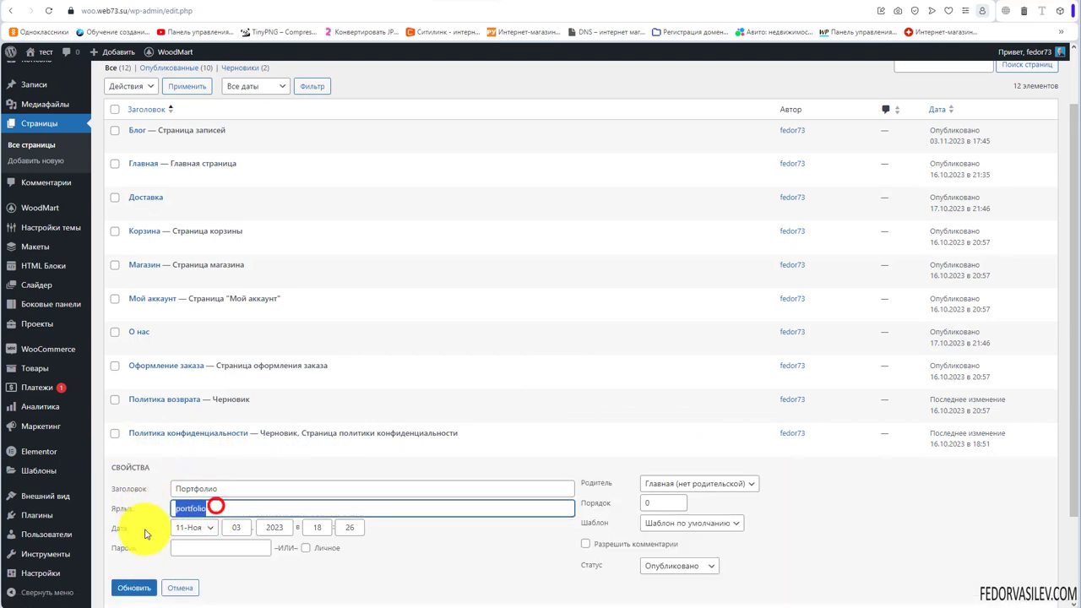
left_click(203, 505)
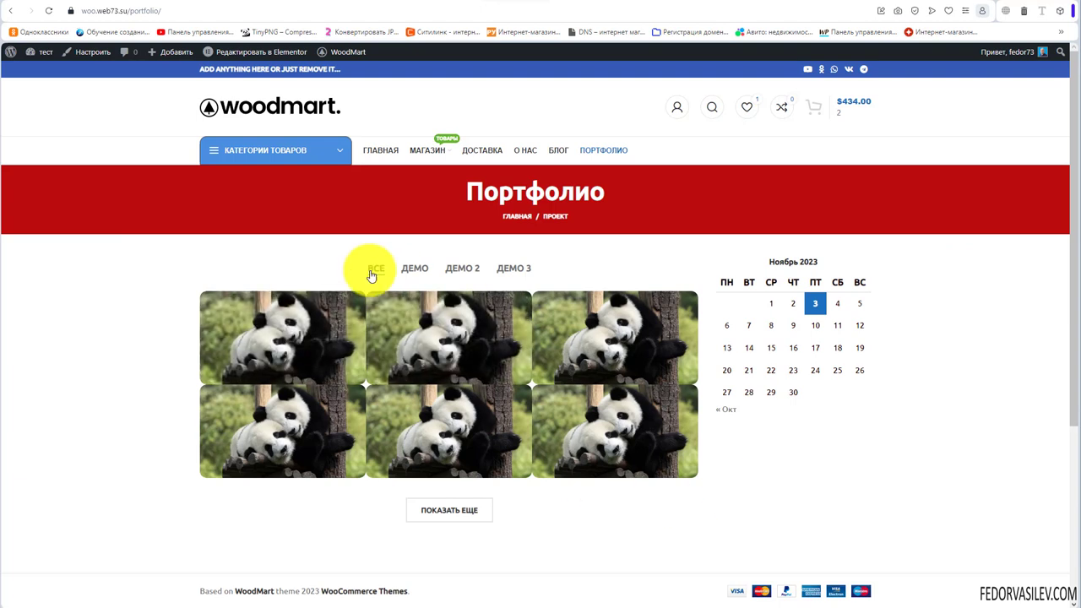
- View the site's portfolio page filtered by демо, демо 2 and демо 3, returning to all projects
mouse_move(540, 268)
left_mouse_down()
mouse_move(461, 271)
mouse_move(596, 251)
left_mouse_up()
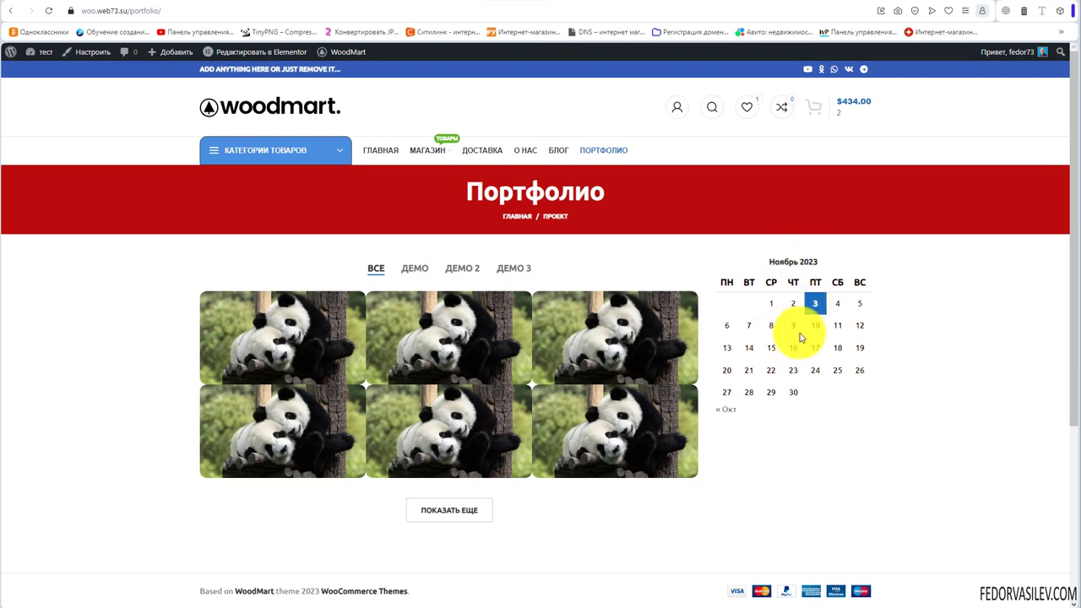
left_click(414, 268)
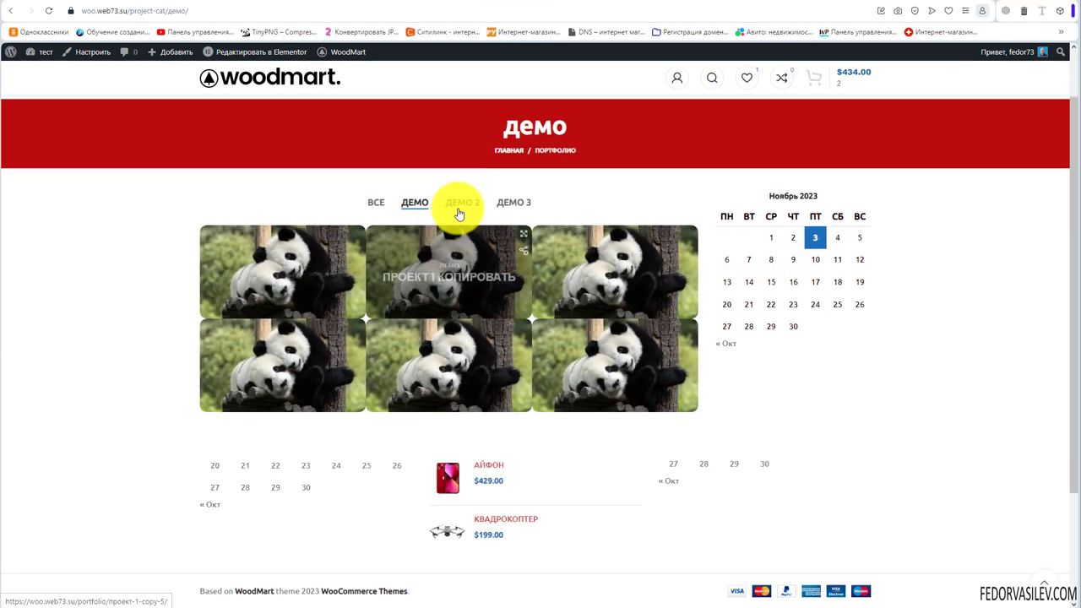
left_click(461, 203)
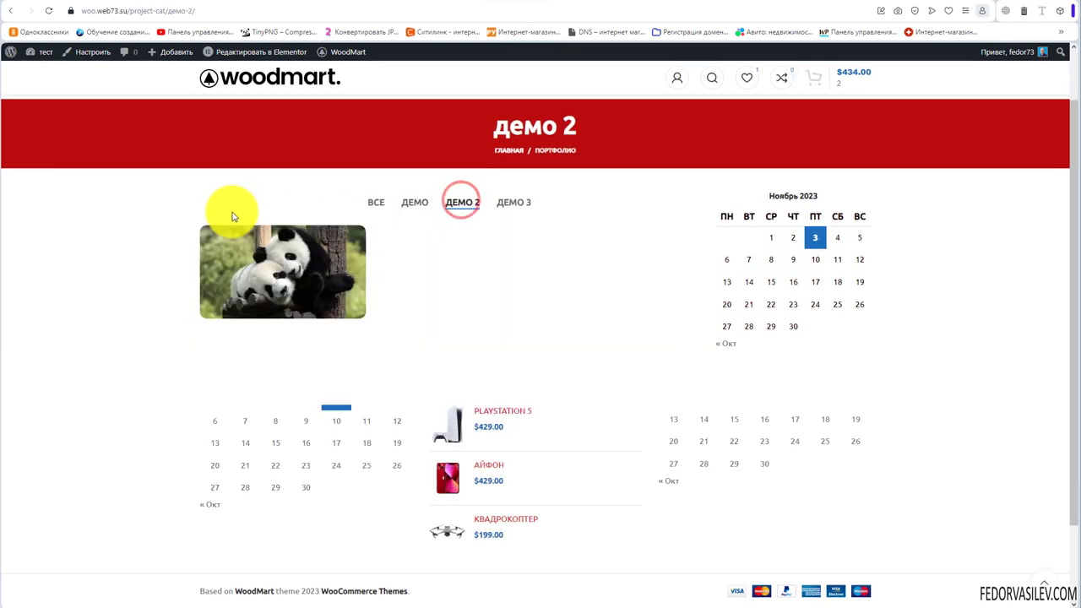
left_click(513, 202)
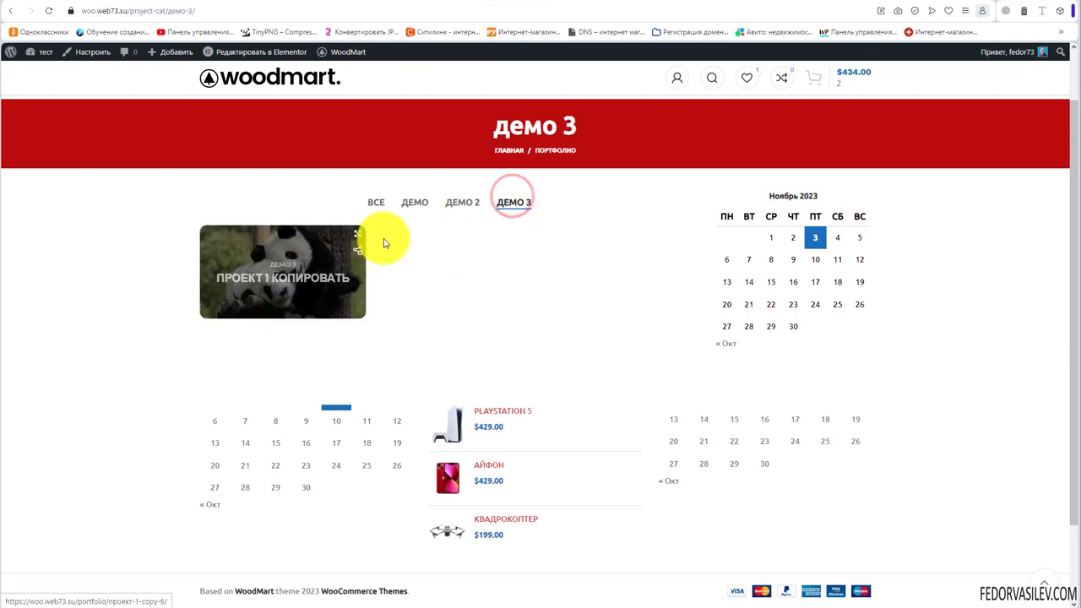
left_click(375, 203)
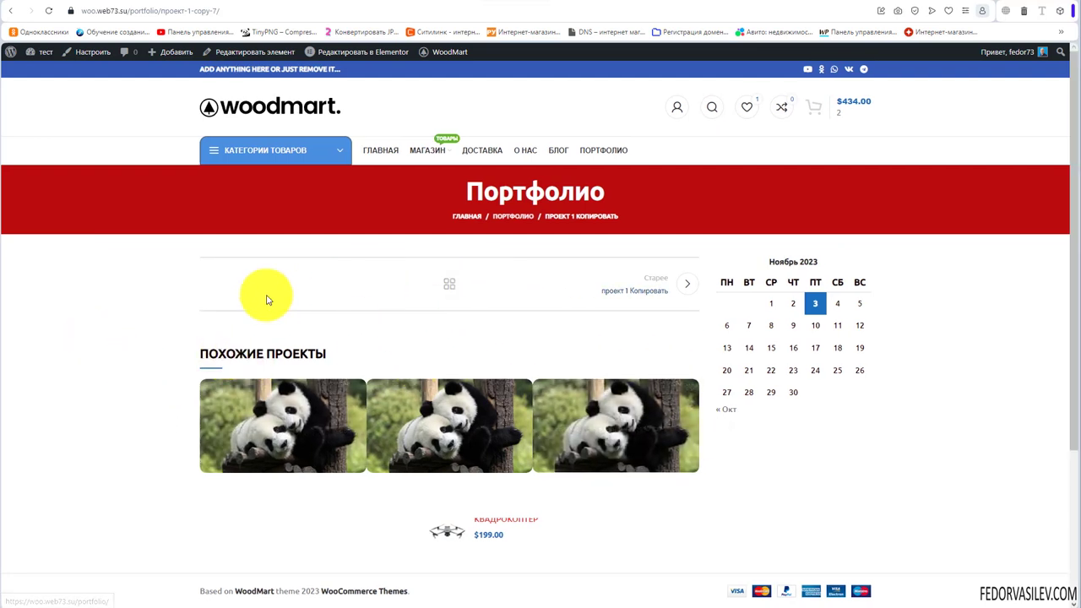
- Look through a single project's page, return to the portfolio and load more projects
scroll(385, 418, "down", 3)
scroll(381, 398, "up", 3)
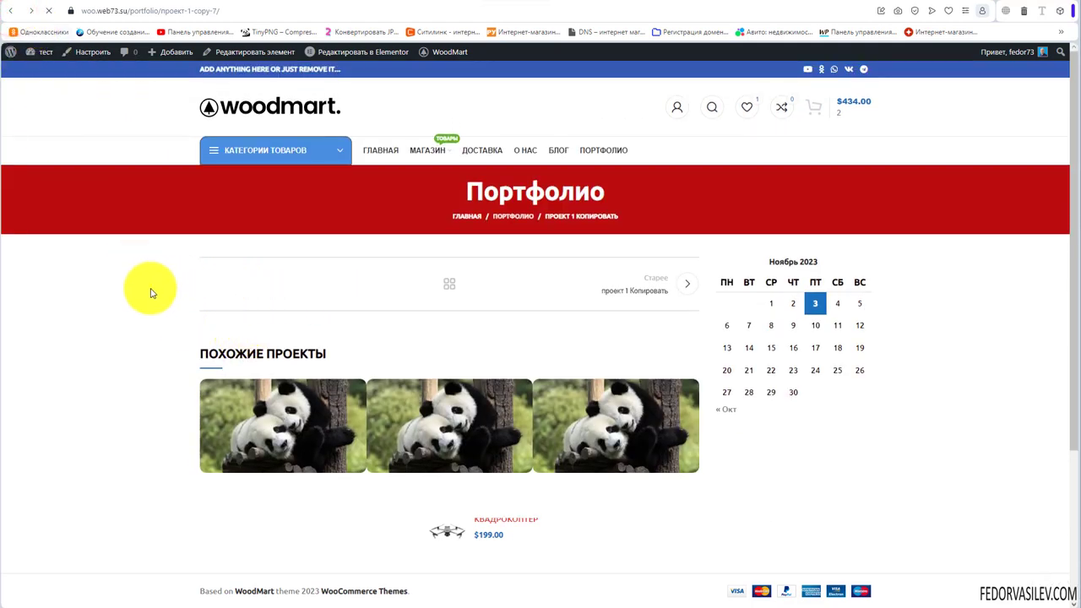
left_click(461, 518)
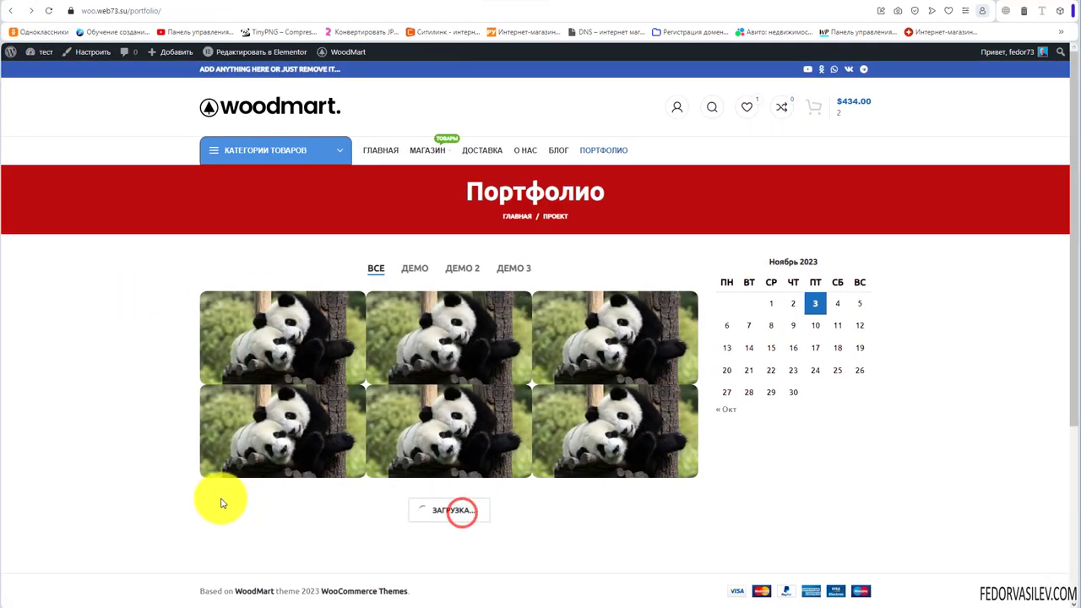
scroll(253, 380, "down", 2)
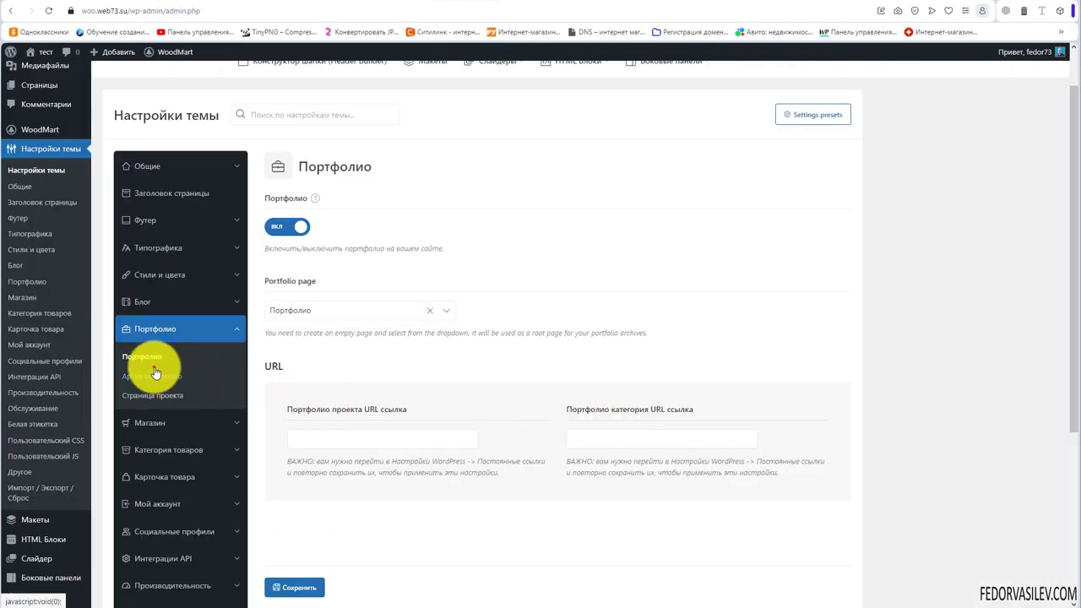
- Enable the full-width portfolio option in the theme's Архив портфолио settings
left_click(156, 375)
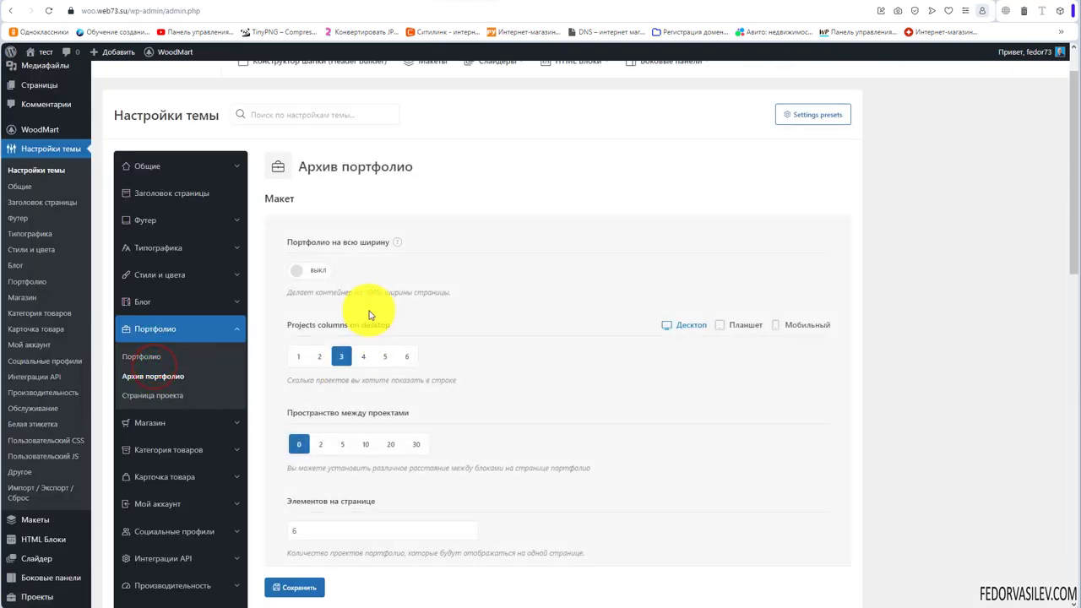
mouse_move(400, 247)
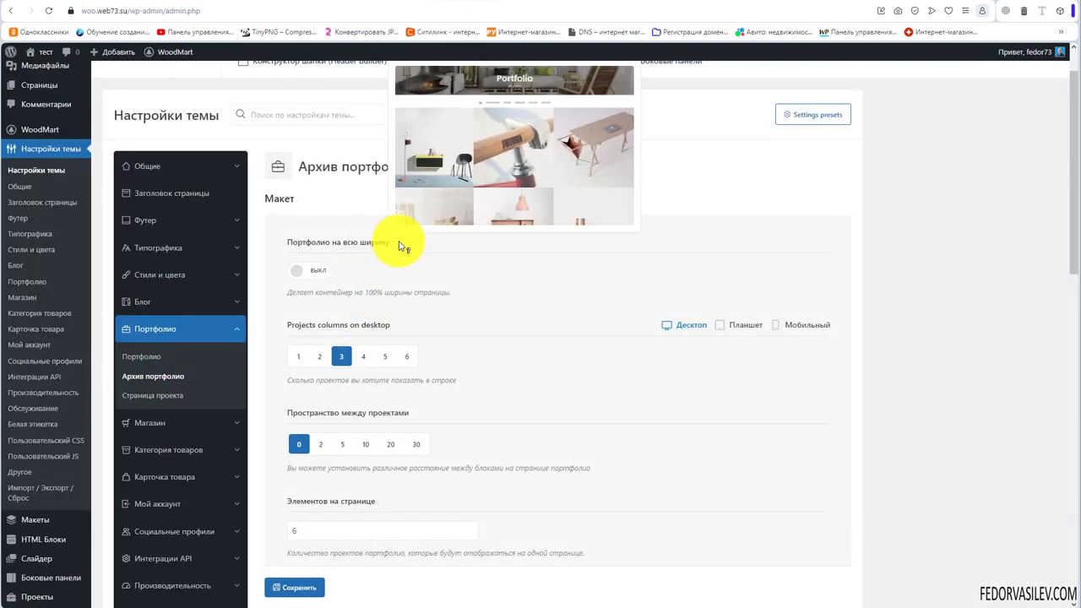
left_click(326, 271)
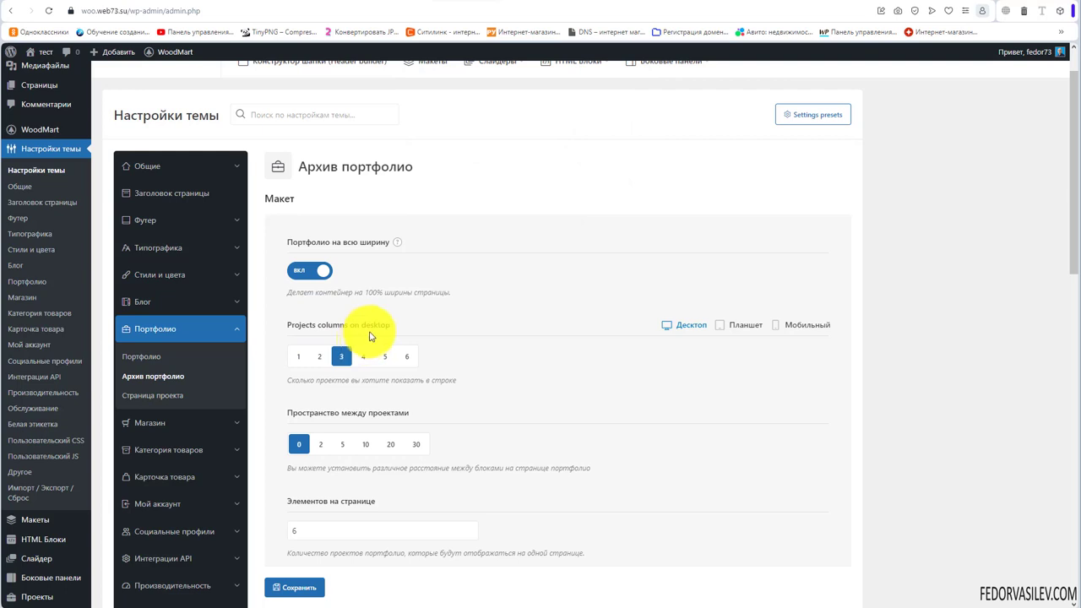
- Check the tablet setting for project columns in the portfolio archive and set the mobile columns to 1
left_click(723, 325)
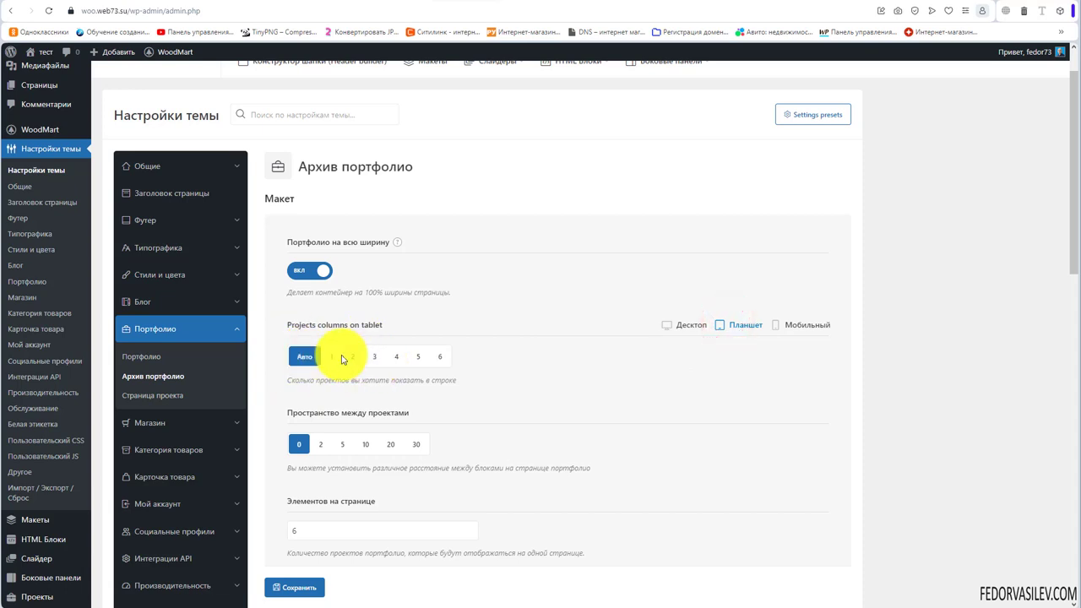
left_click(798, 325)
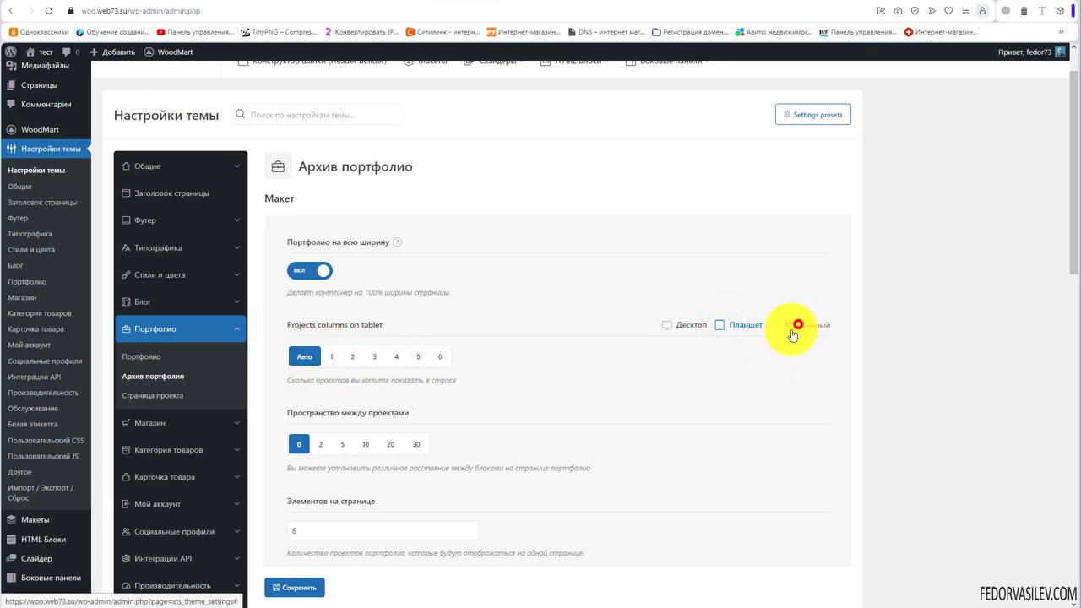
left_click(329, 359)
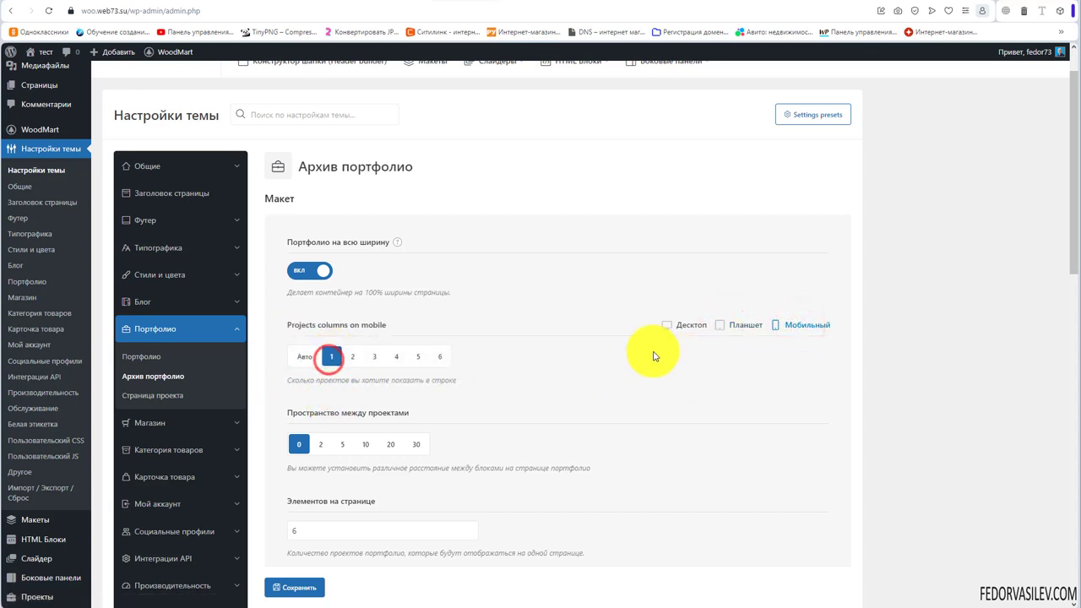
- Switch the project columns setting back to desktop and set the space between projects to 10, comparing with the portfolio page
left_click(673, 325)
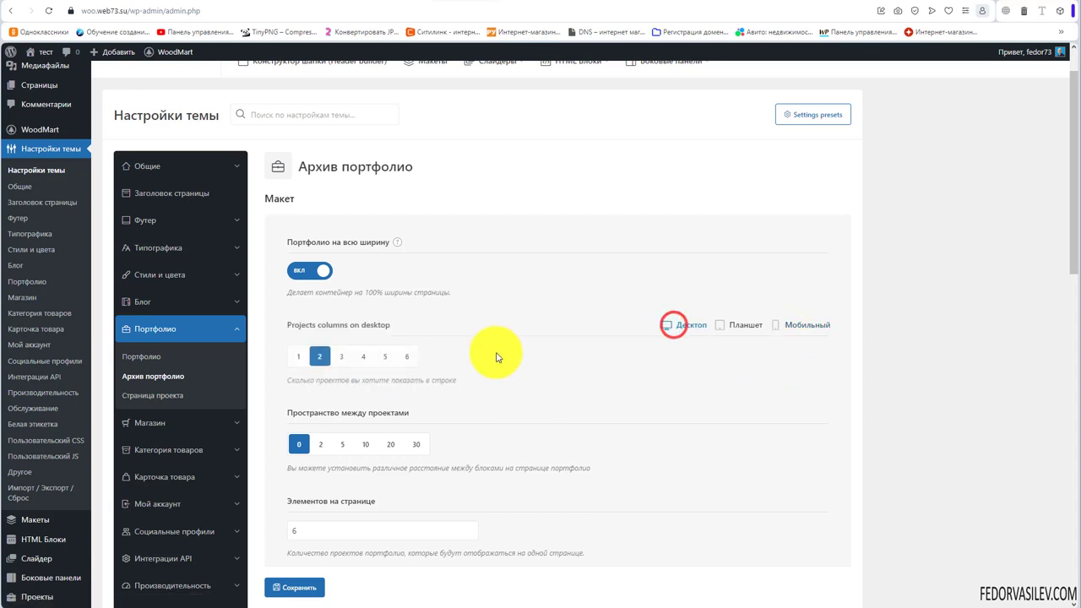
left_click(367, 444)
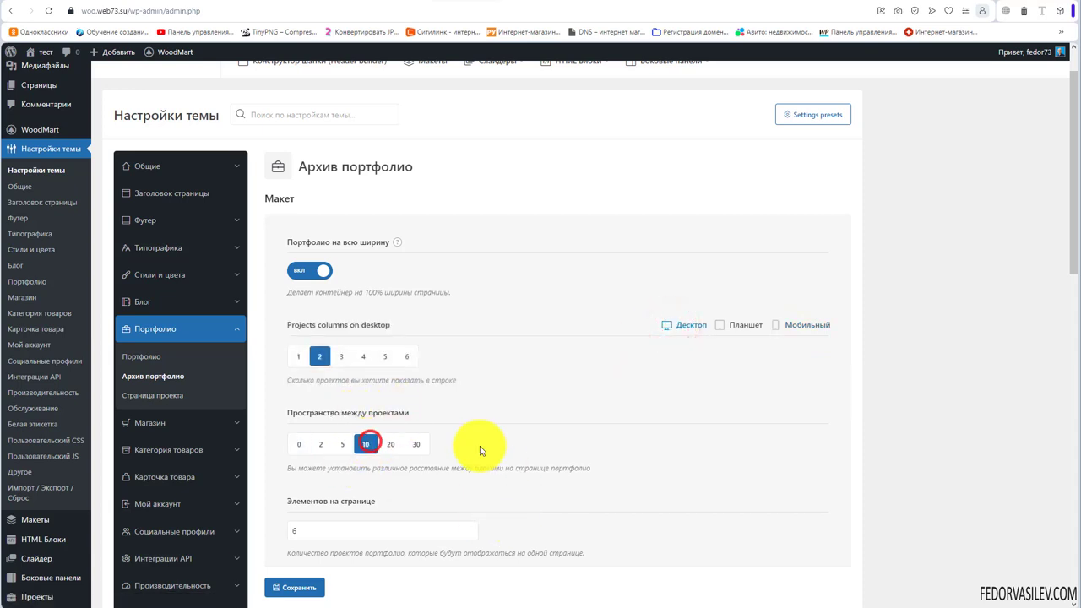
left_click(530, 2)
left_click(498, 2)
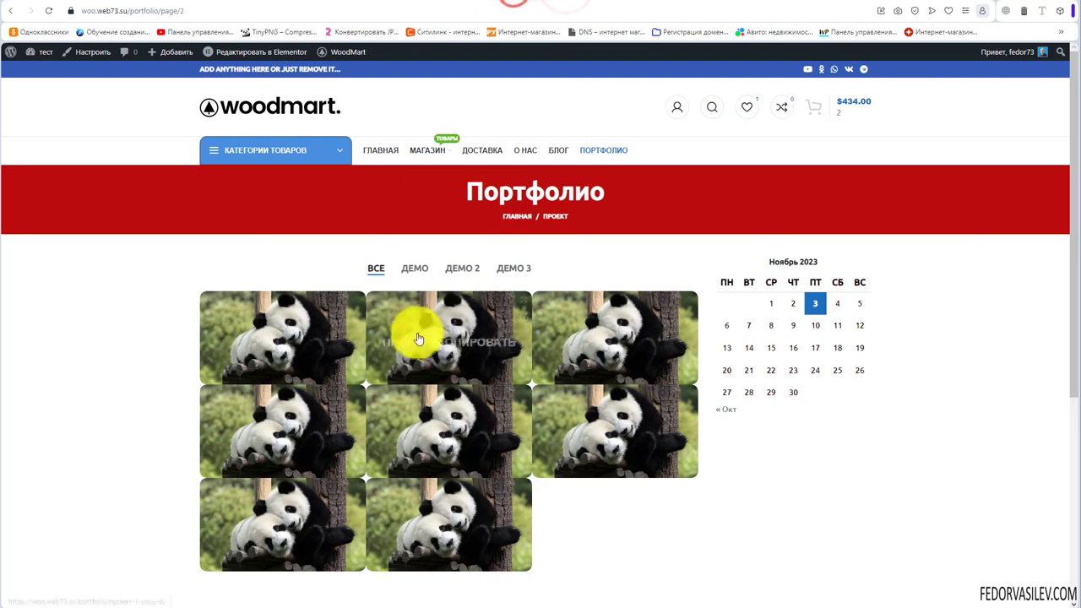
left_click(453, 3)
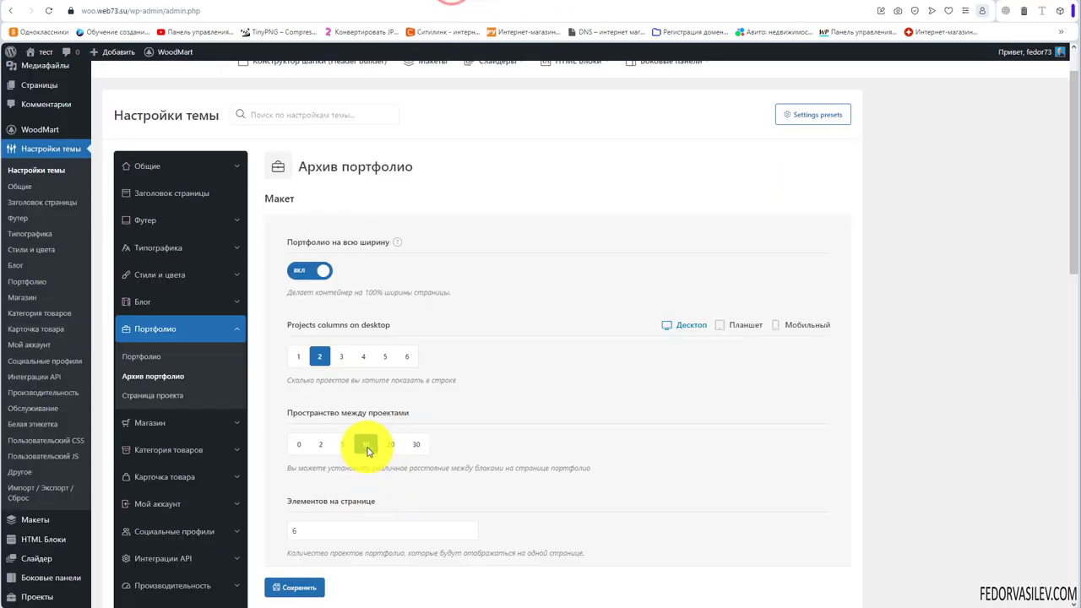
- Preview the portfolio pagination options Ссылки пагинации and Кнопка «Загрузить ещё»
scroll(543, 404, "down", 2)
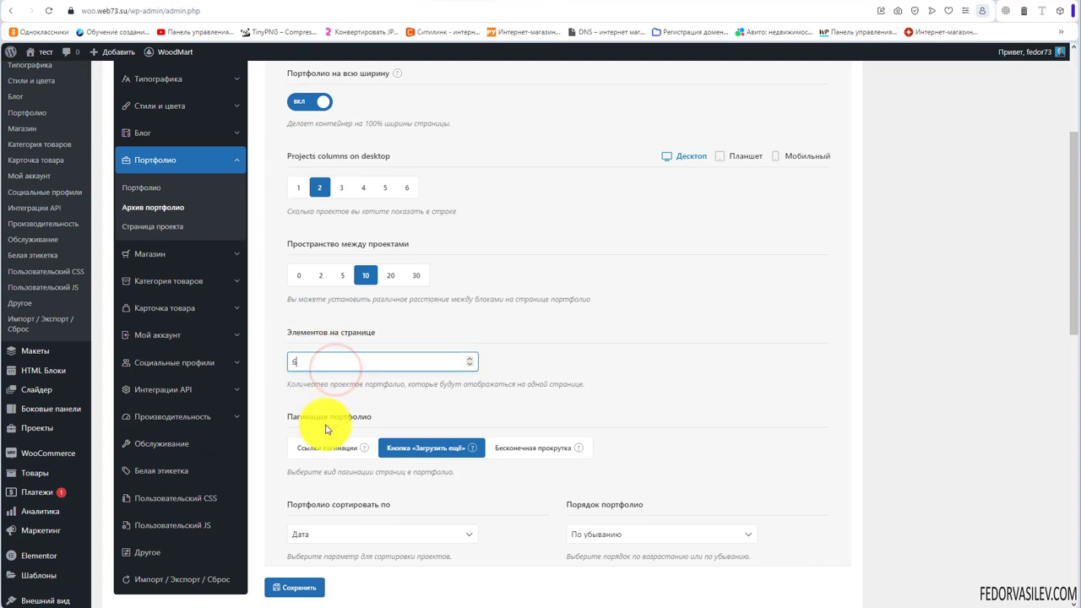
mouse_move(368, 453)
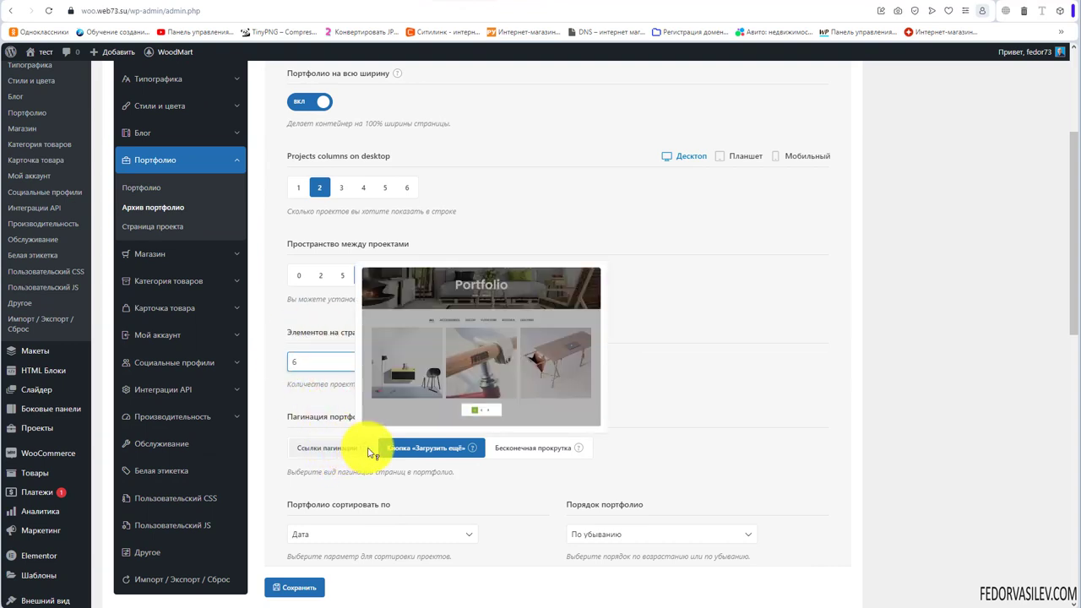
mouse_move(473, 448)
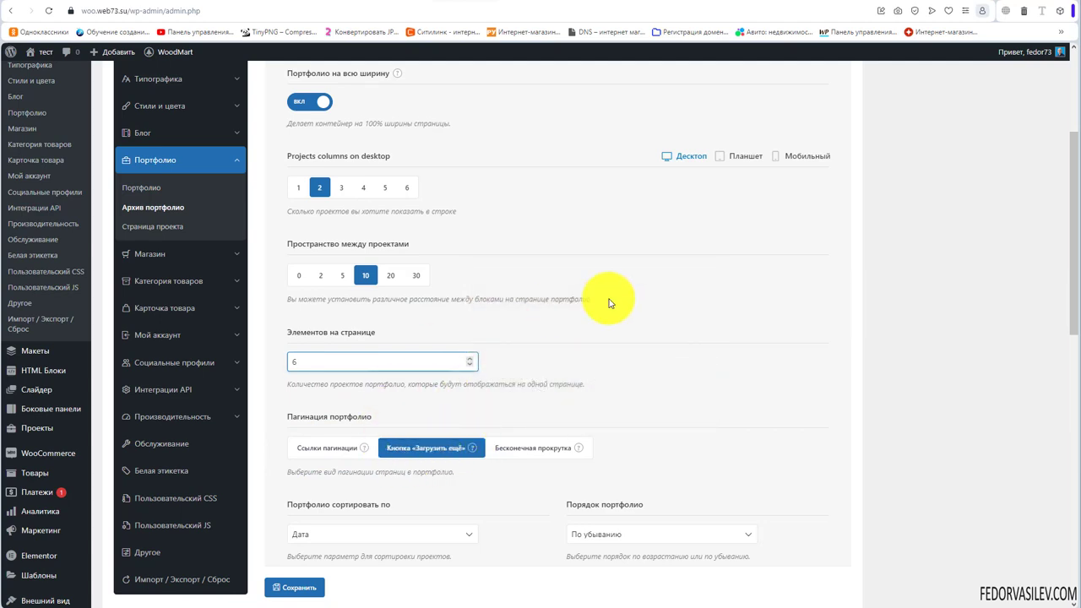
- Review the available sorting criteria and sort order options for the portfolio
scroll(610, 302, "down", 3)
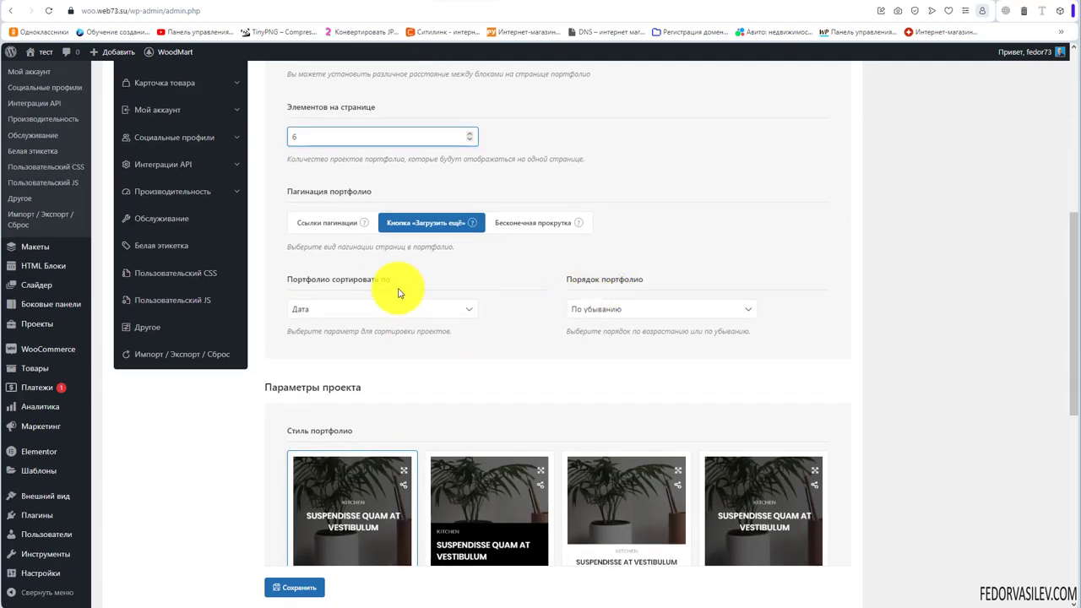
left_click(452, 315)
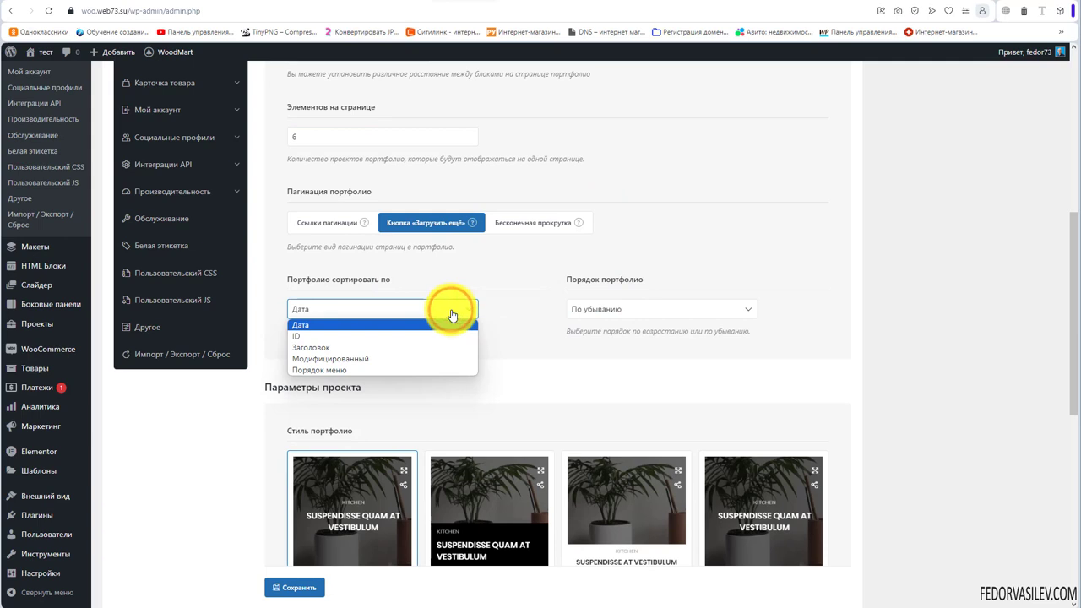
left_click(452, 312)
left_click(308, 309)
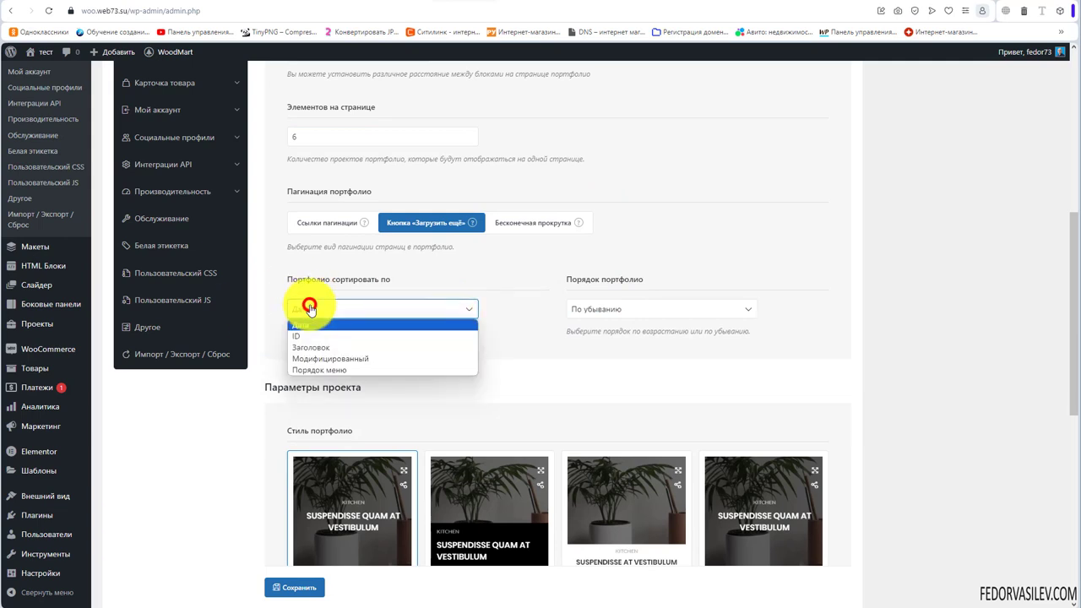
left_click(468, 275)
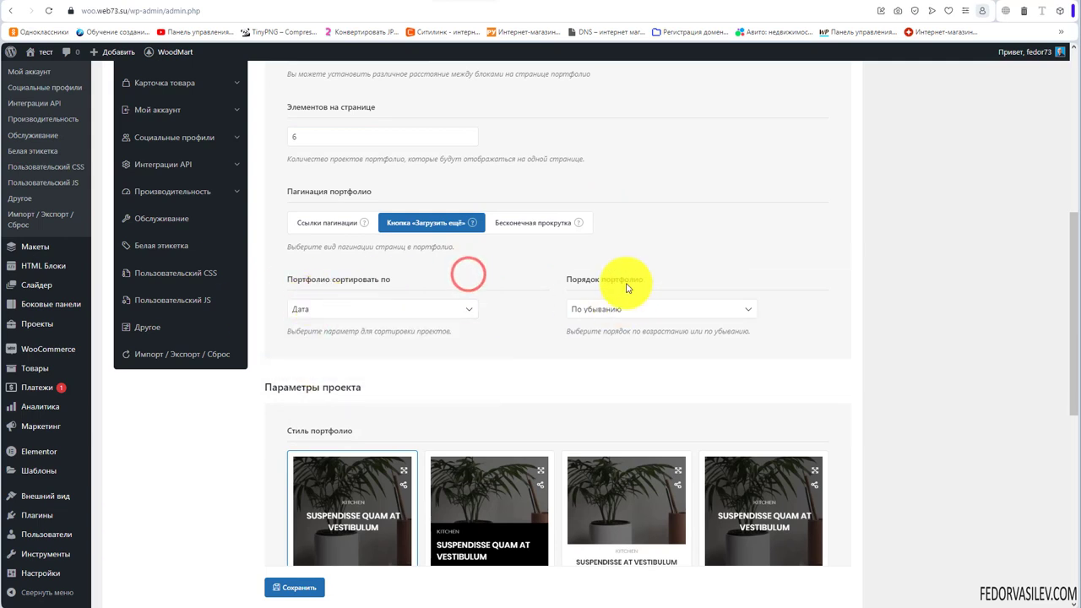
left_click(625, 312)
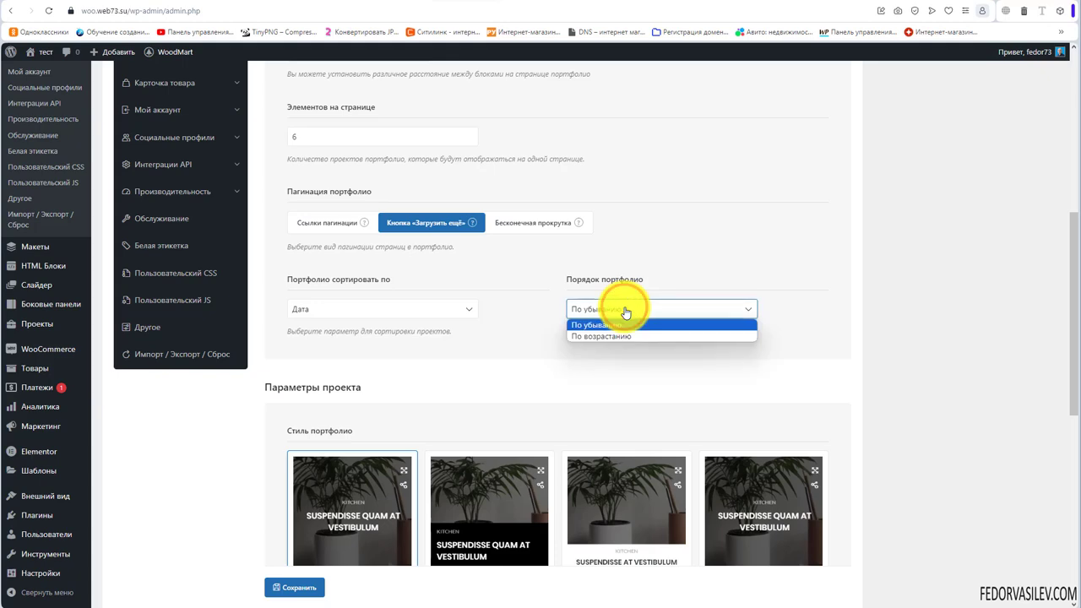
left_click(625, 312)
- Choose the third portfolio style, with the category and title below the image, and save the settings
scroll(420, 334, "down", 3)
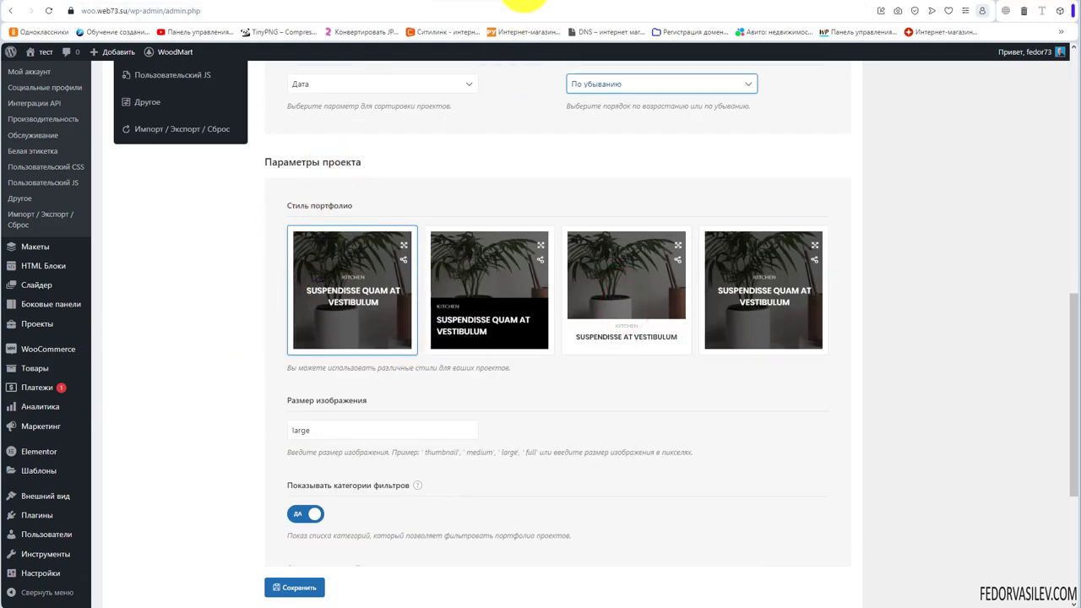
left_click(525, 5)
left_click(450, 3)
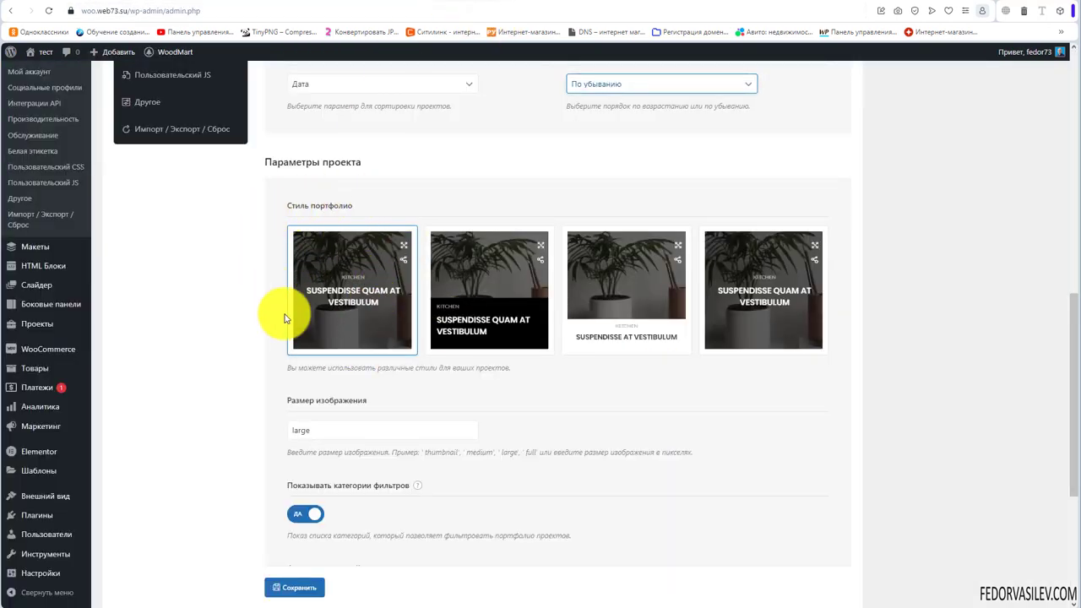
left_click(494, 300)
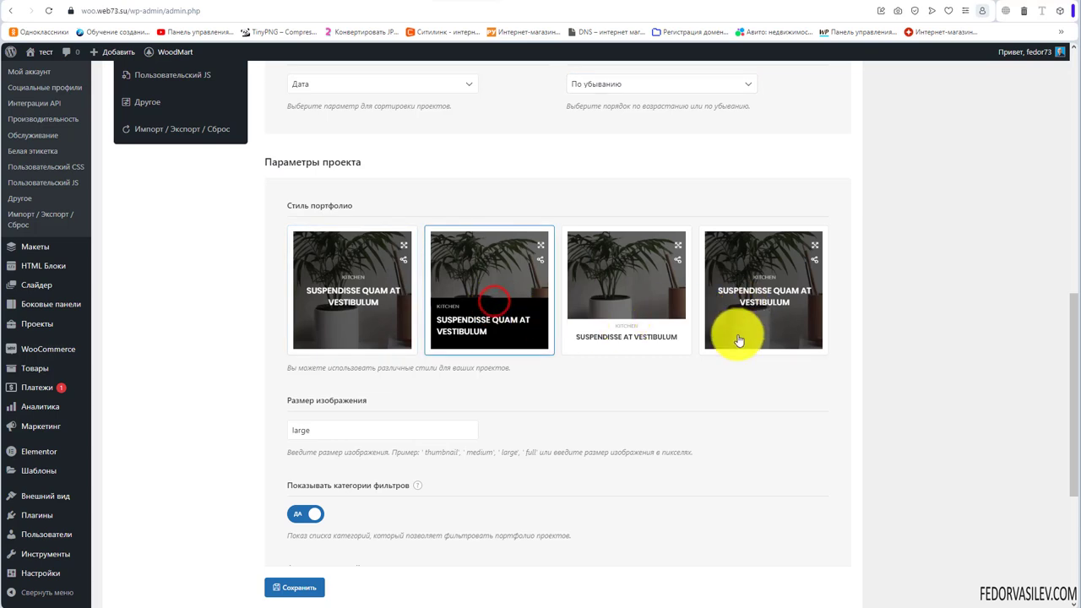
left_click(589, 308)
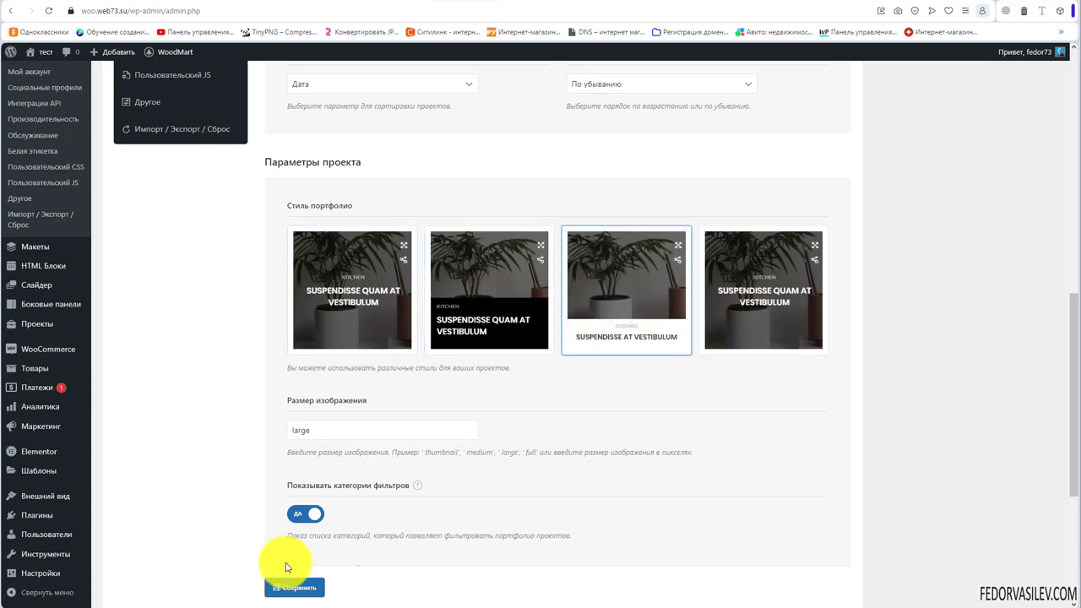
- Reload the site's portfolio page, go back to its first page and look over the updated project layout
key("ctrl+Tab")
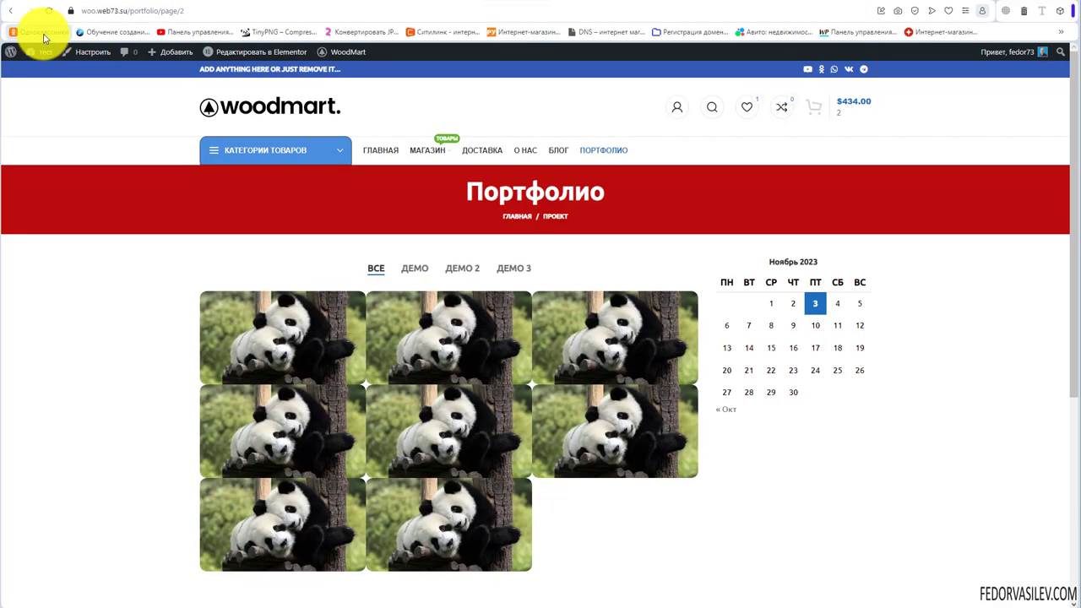
left_click(53, 14)
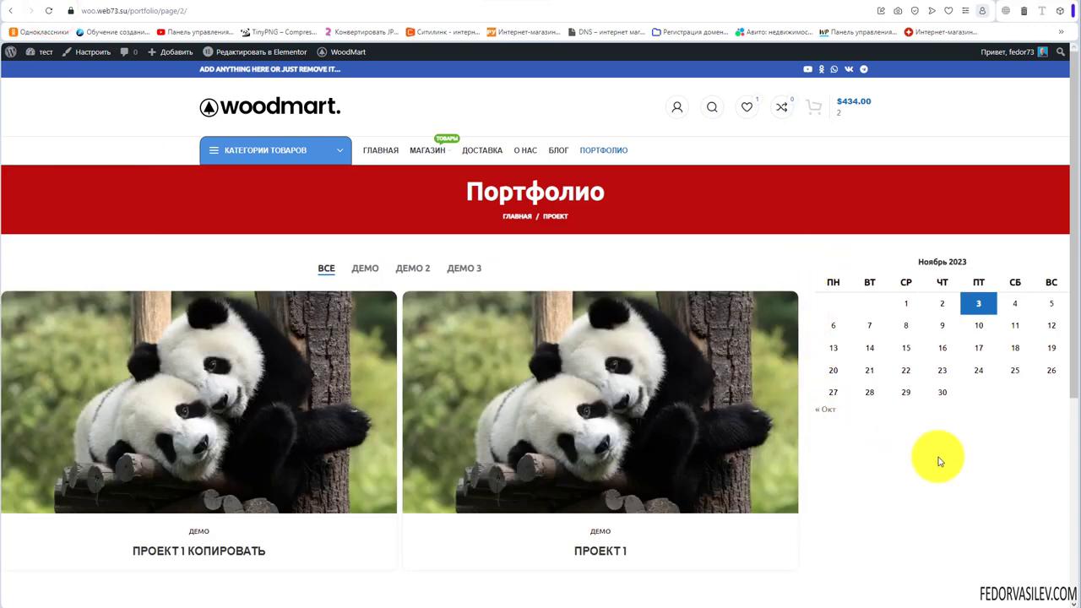
left_click_drag(500, 192, 592, 192)
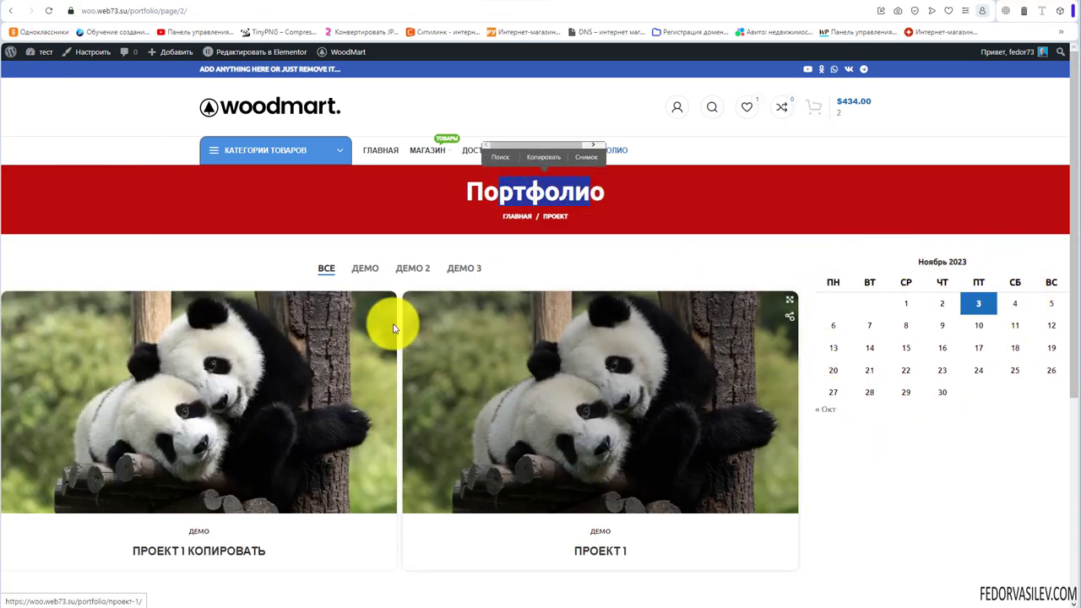
key("alt+Left")
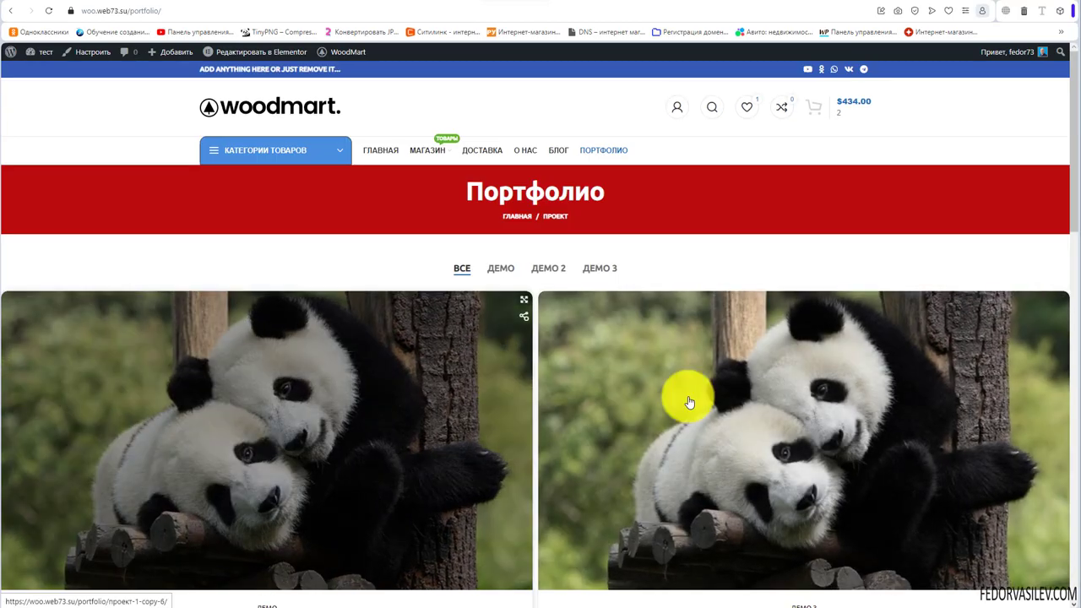
scroll(667, 380, "down", 5)
scroll(507, 279, "up", 5)
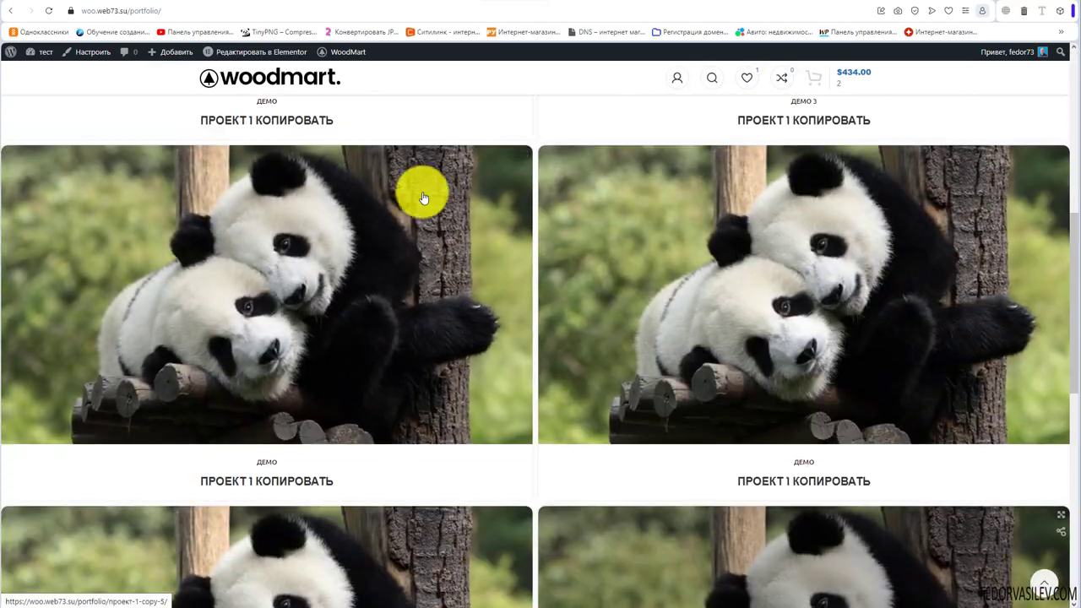
- Examine the Размер изображения setting in the portfolio archive options and its example sizes thumbnail, medium, large and full
left_click(431, 12)
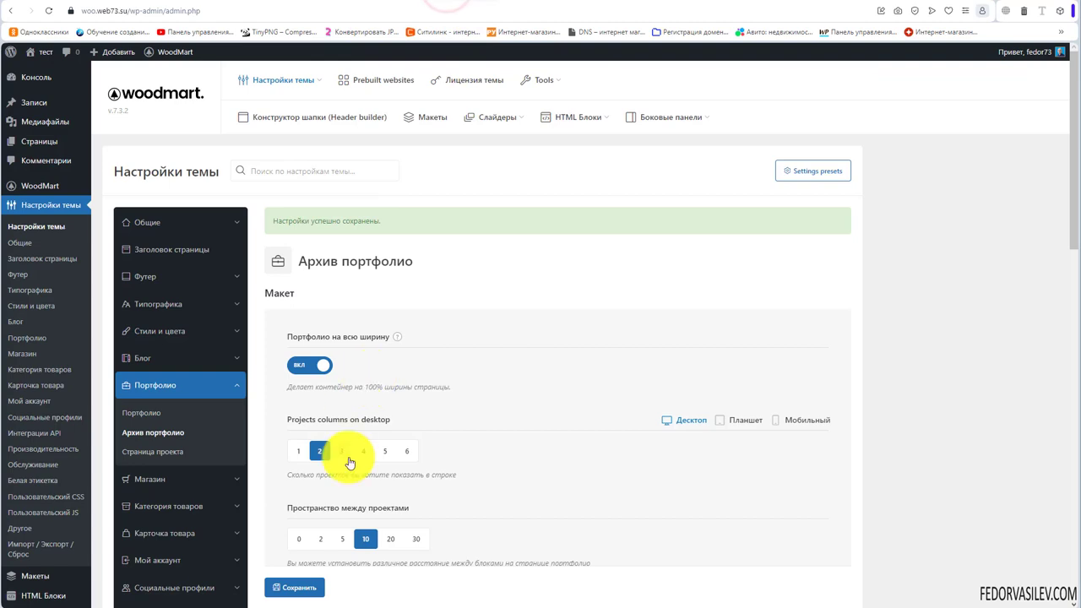
scroll(568, 426, "down", 10)
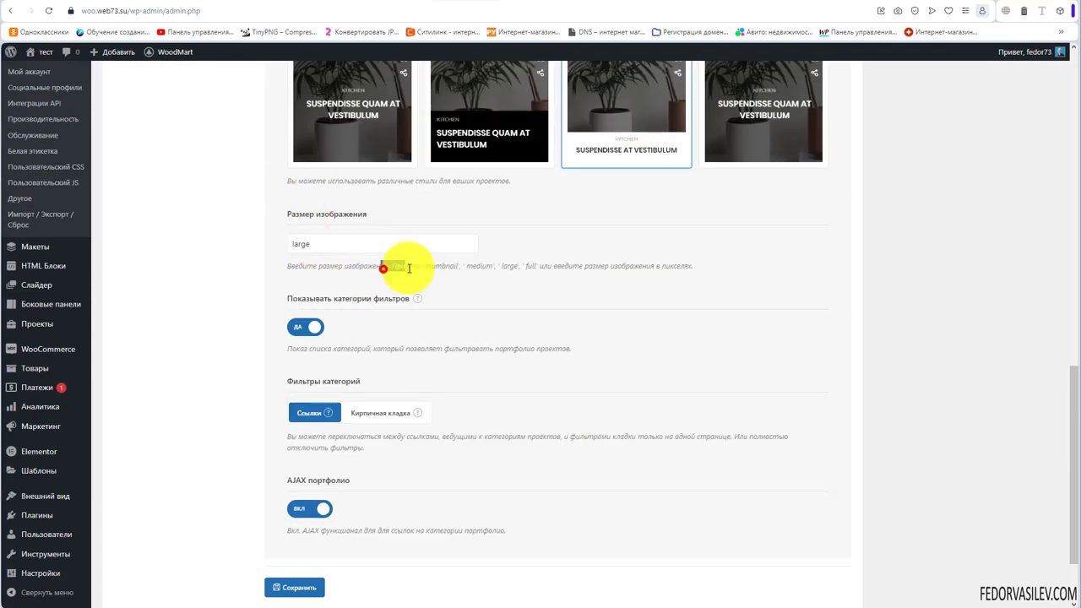
left_click_drag(409, 269, 422, 266)
scroll(422, 269, "up", 1)
left_click(481, 316)
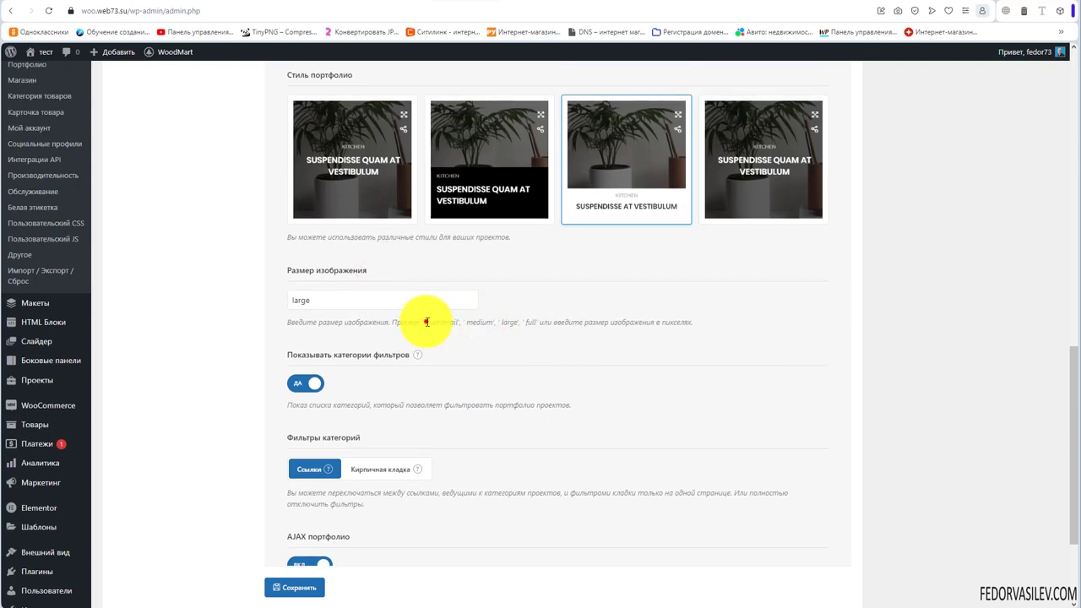
left_click_drag(457, 322, 458, 323)
double_click(469, 322)
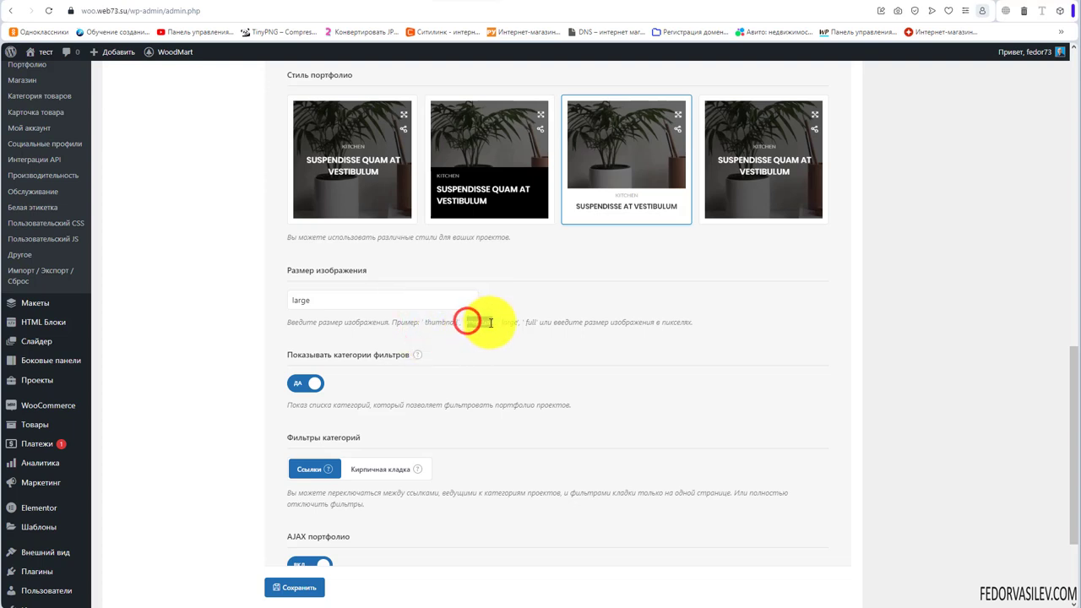
double_click(314, 301)
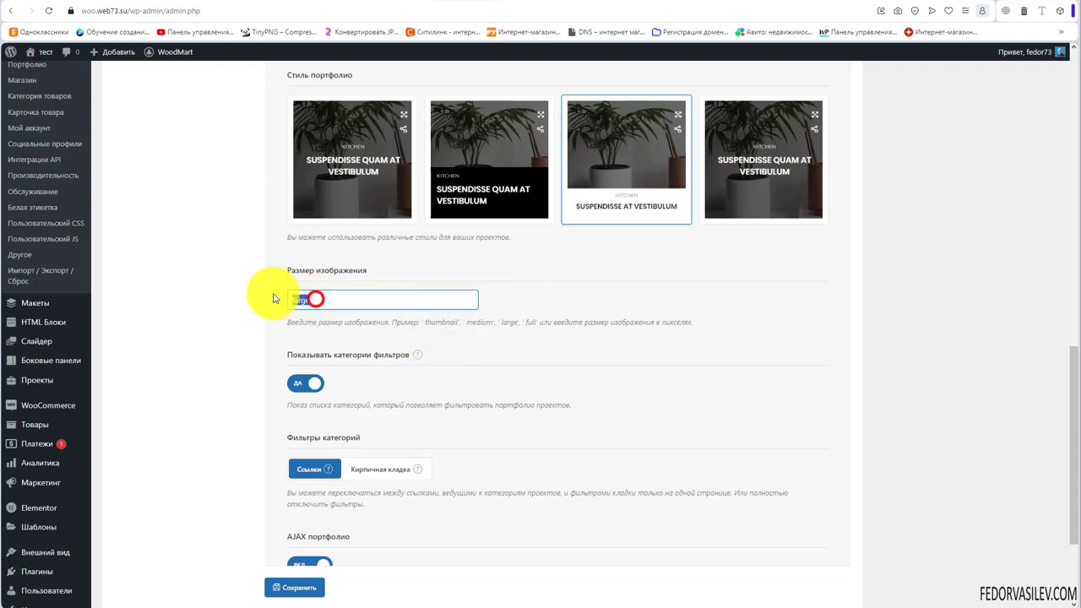
double_click(525, 323)
key("ctrl+c")
left_click(316, 298)
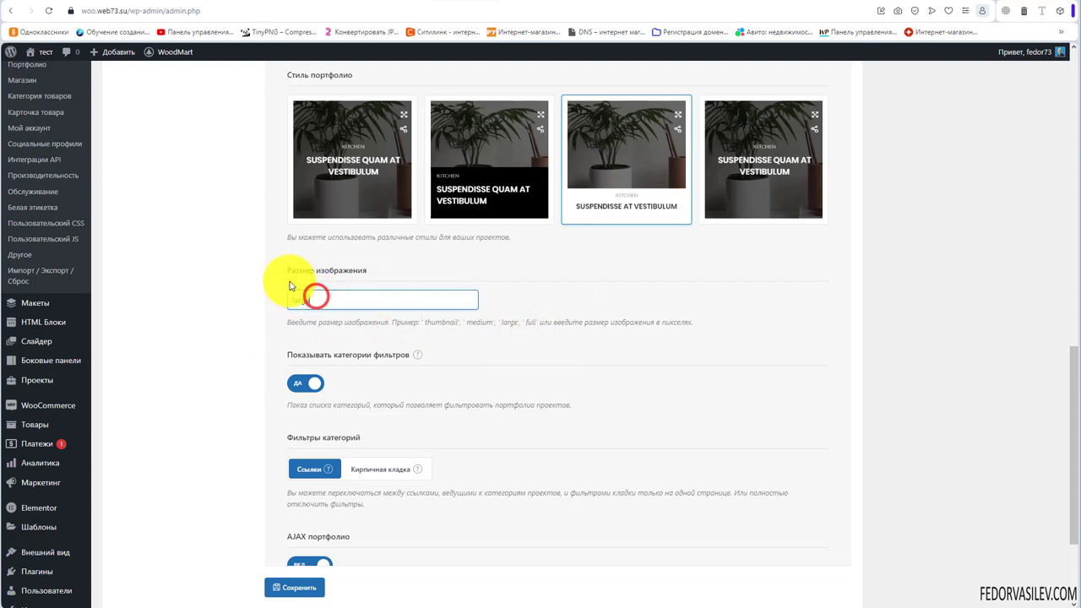
key("ctrl+v")
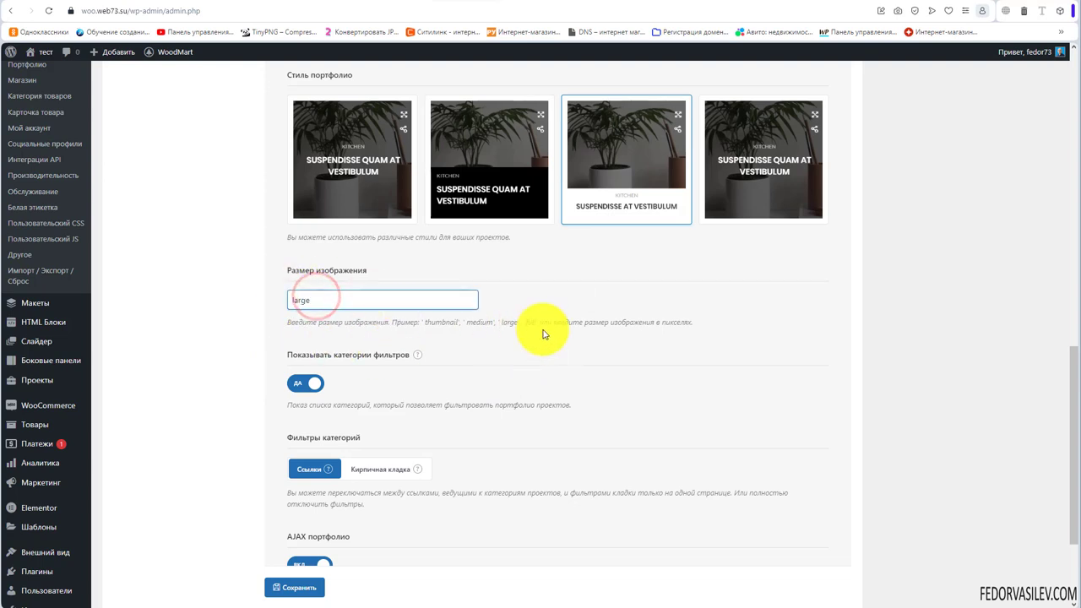
double_click(325, 302)
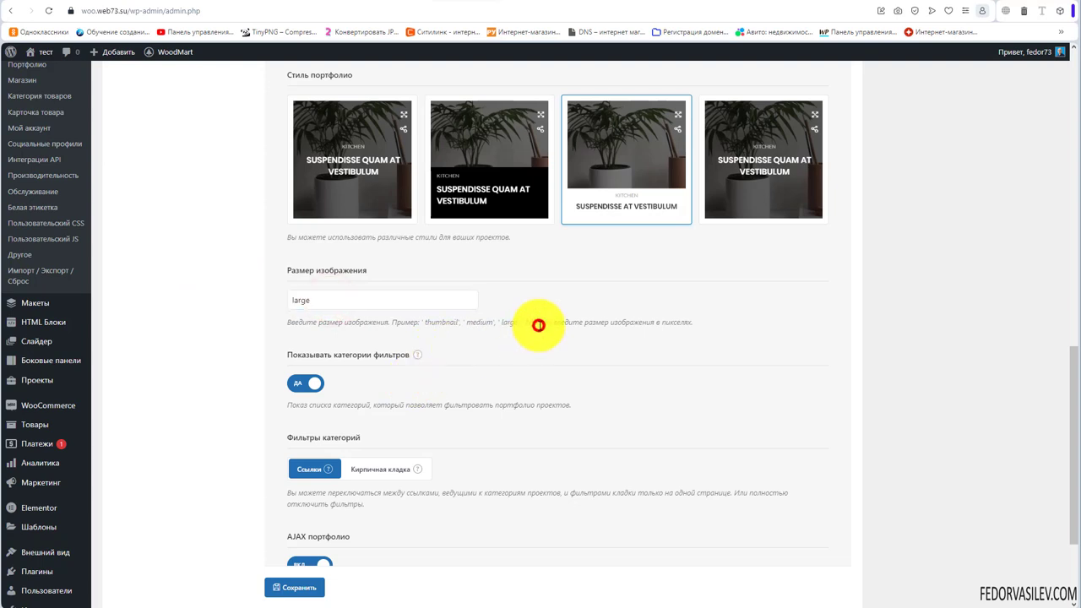
left_click_drag(538, 325, 712, 333)
left_click(783, 332)
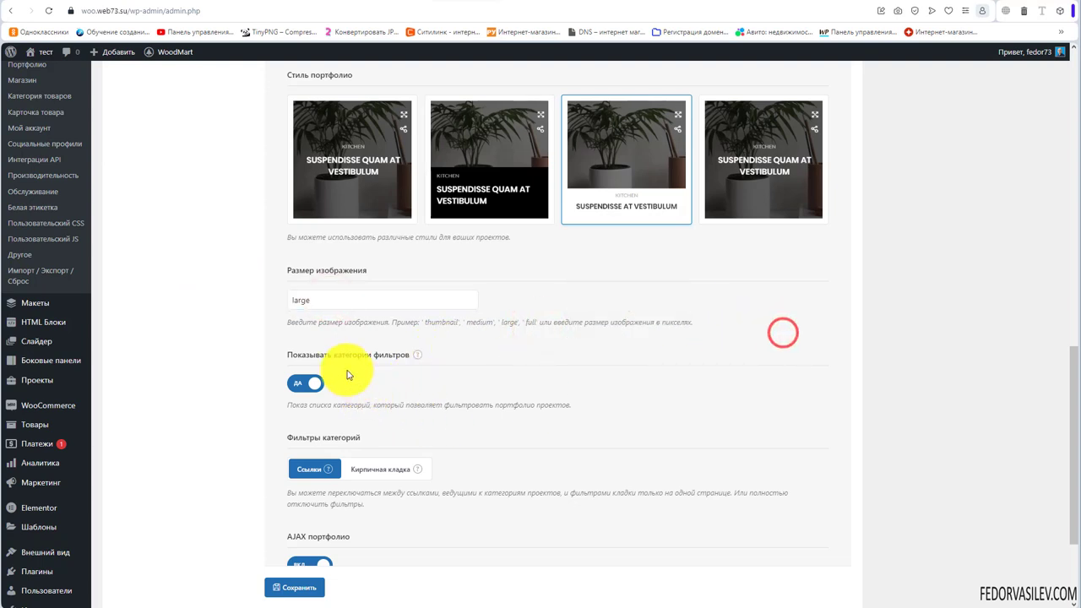
- Preview the category filter display option and try the демо filter on the portfolio page, returning to all projects
mouse_move(420, 359)
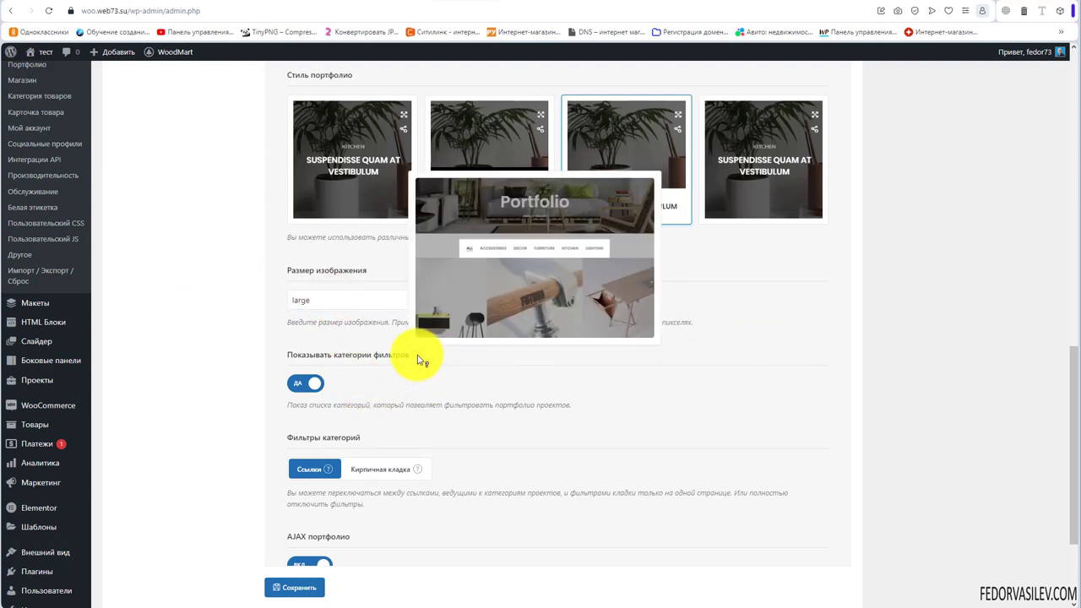
left_click(506, 7)
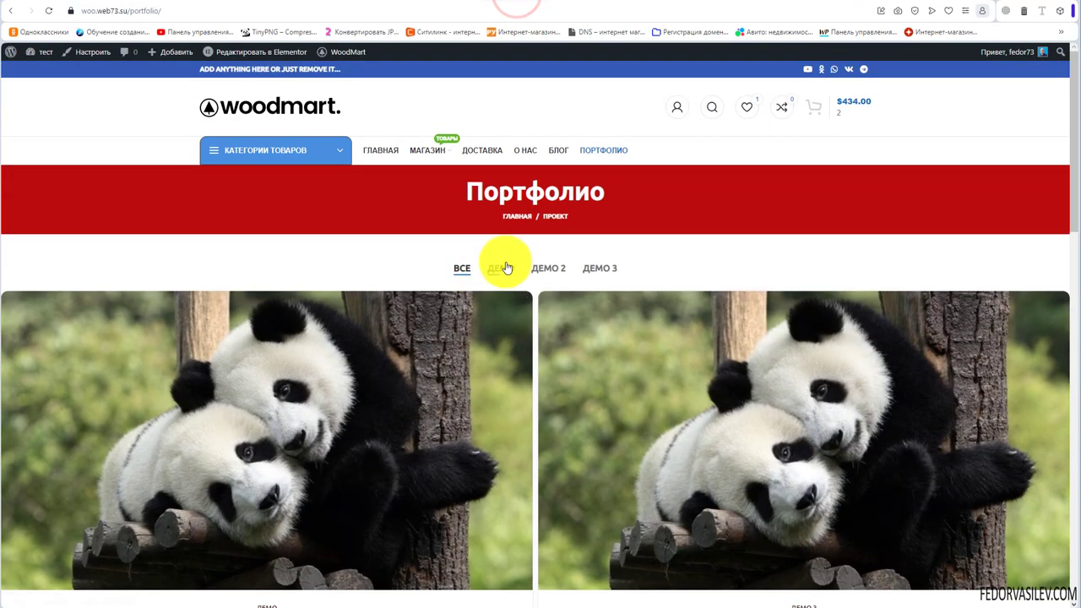
left_click(507, 268)
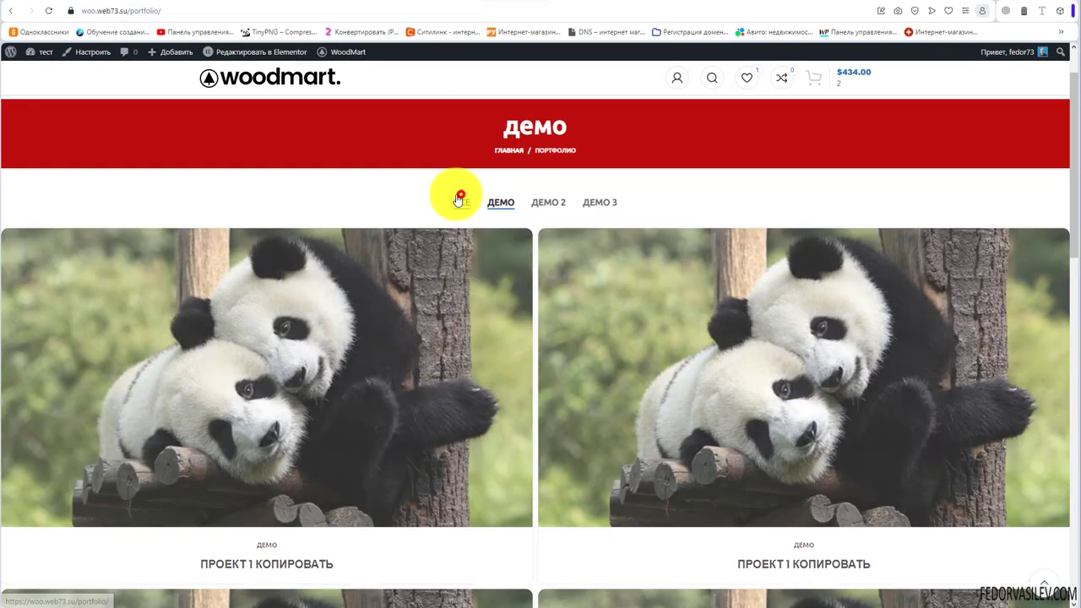
left_click(462, 195)
- Compare the Ссылки and Кирпичная кладка category filter types, choose Кирпичная кладка and save the portfolio archive settings
left_click(456, 2)
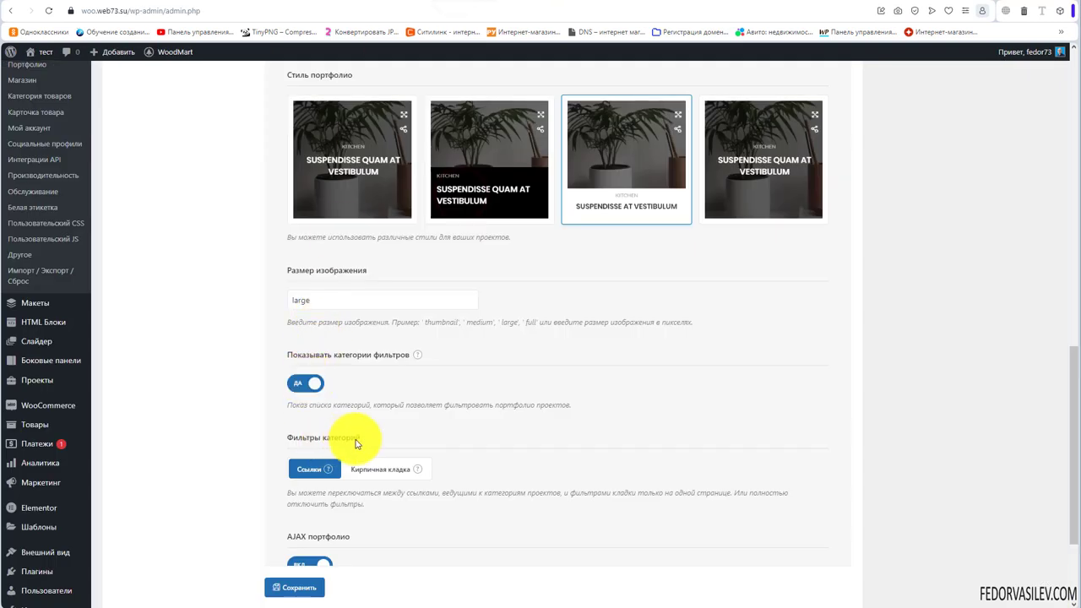
mouse_move(329, 471)
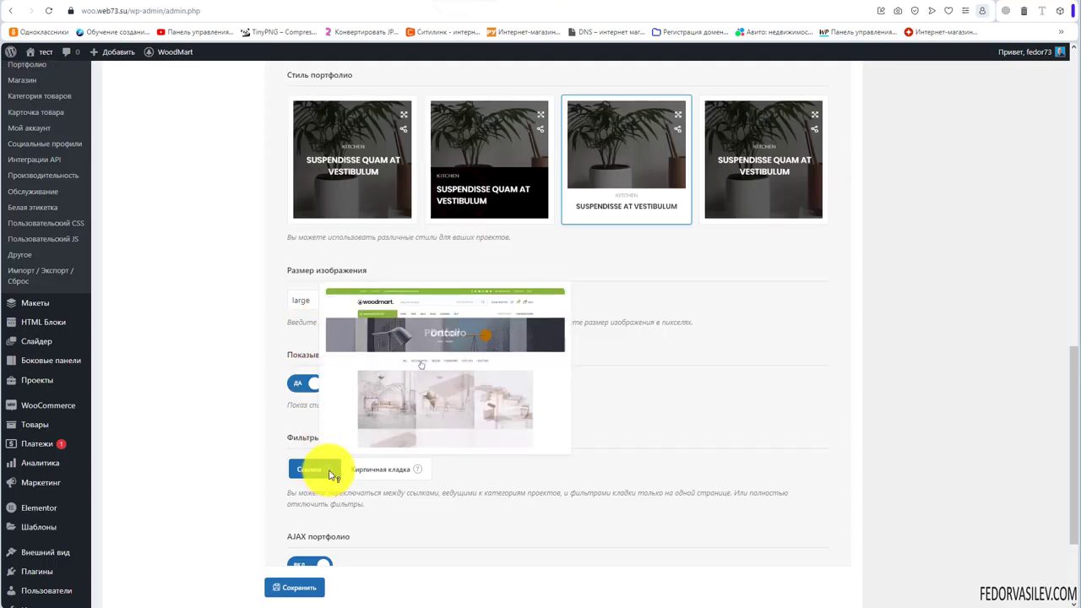
mouse_move(416, 471)
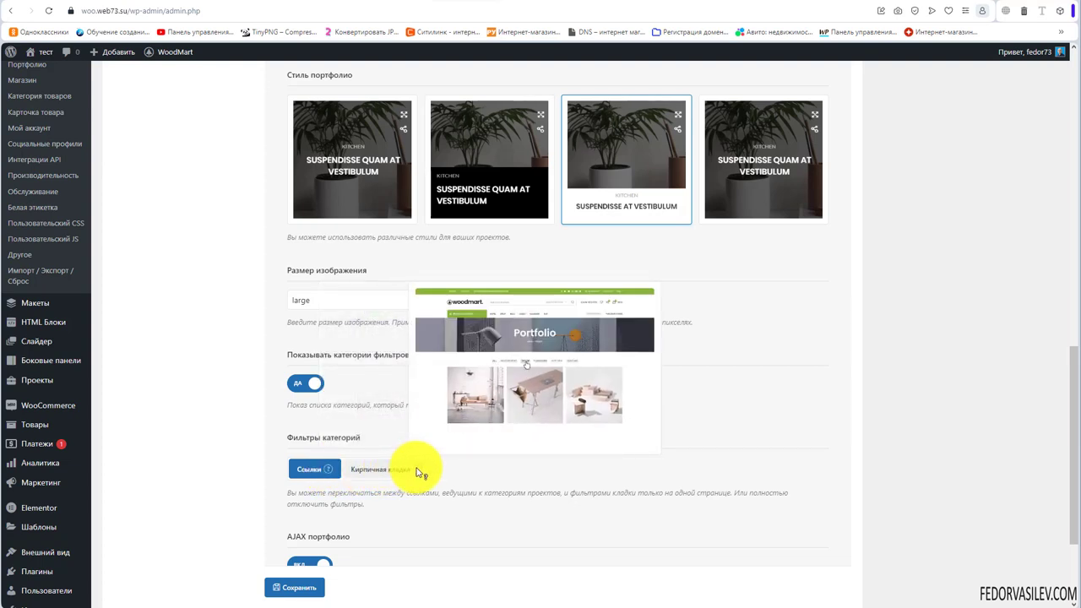
left_click(377, 469)
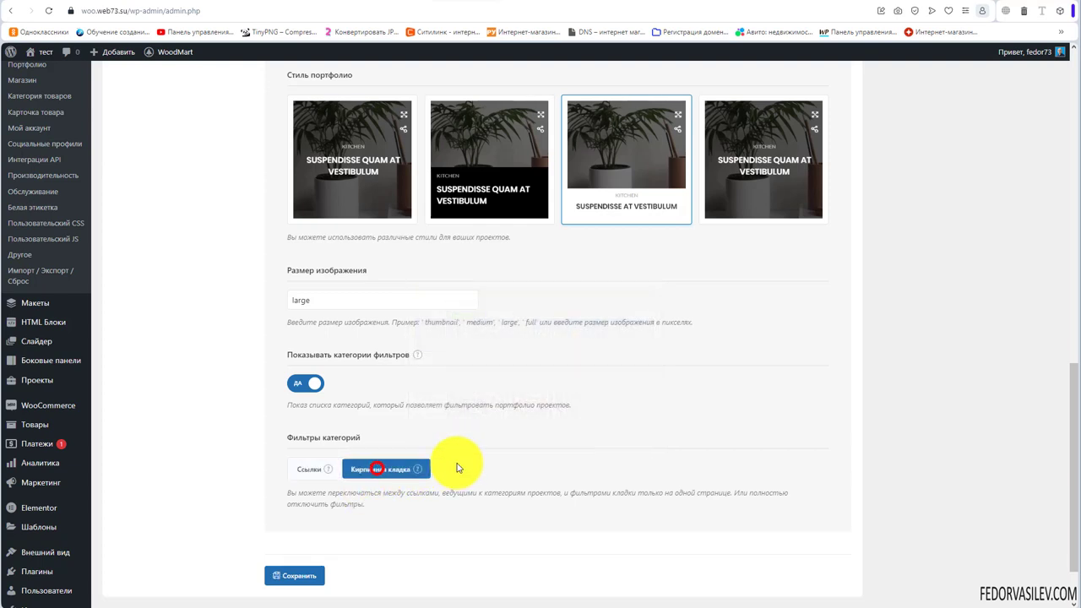
scroll(398, 429, "down", 1)
left_click(309, 394)
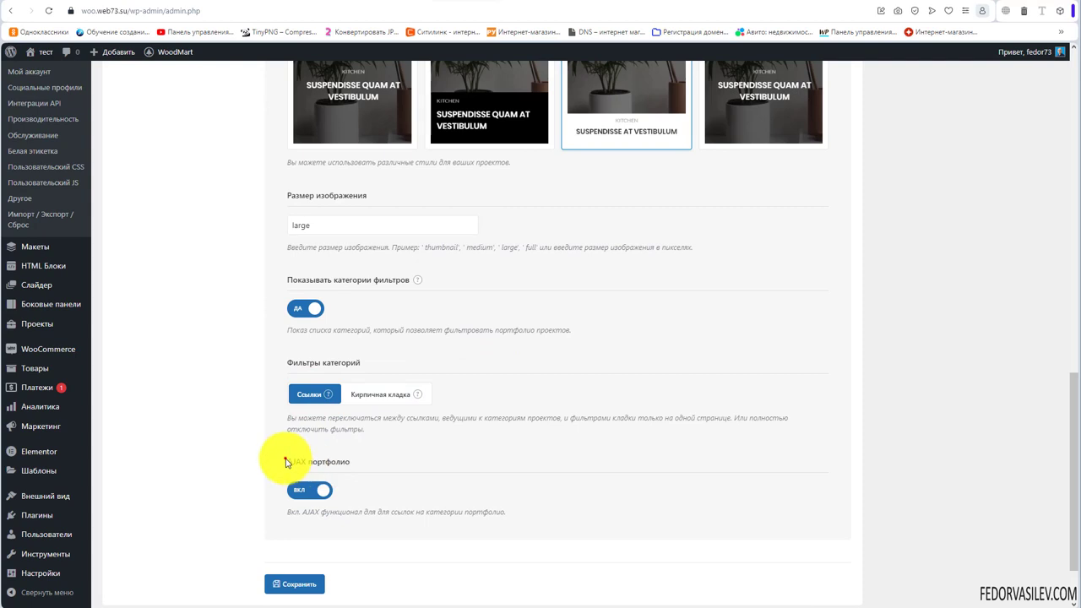
left_click(379, 394)
left_click(302, 504)
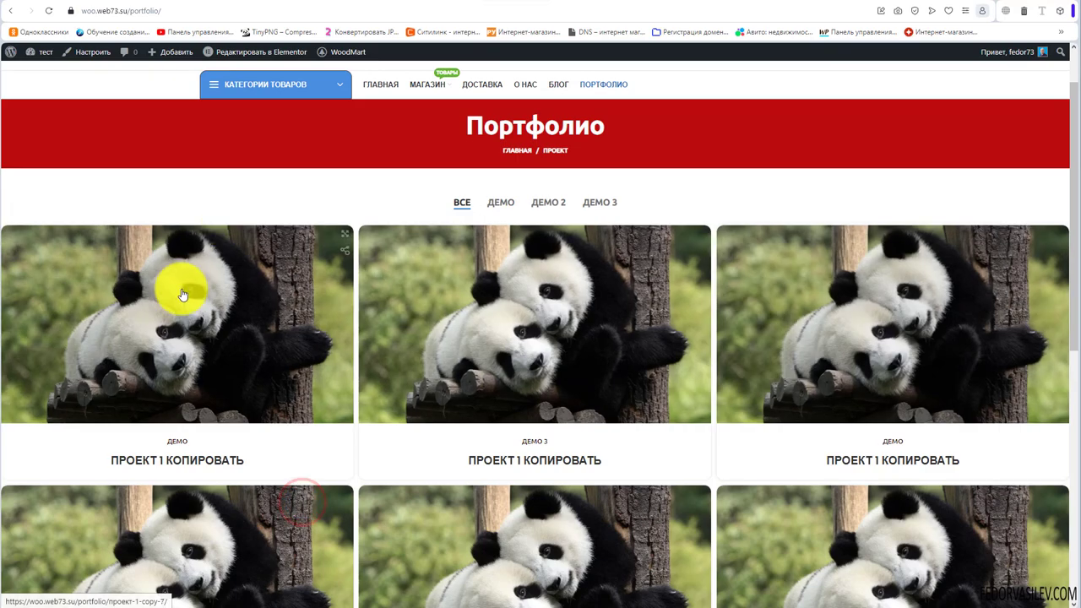
- Load more projects at the end of the site's portfolio page
scroll(228, 295, "down", 3)
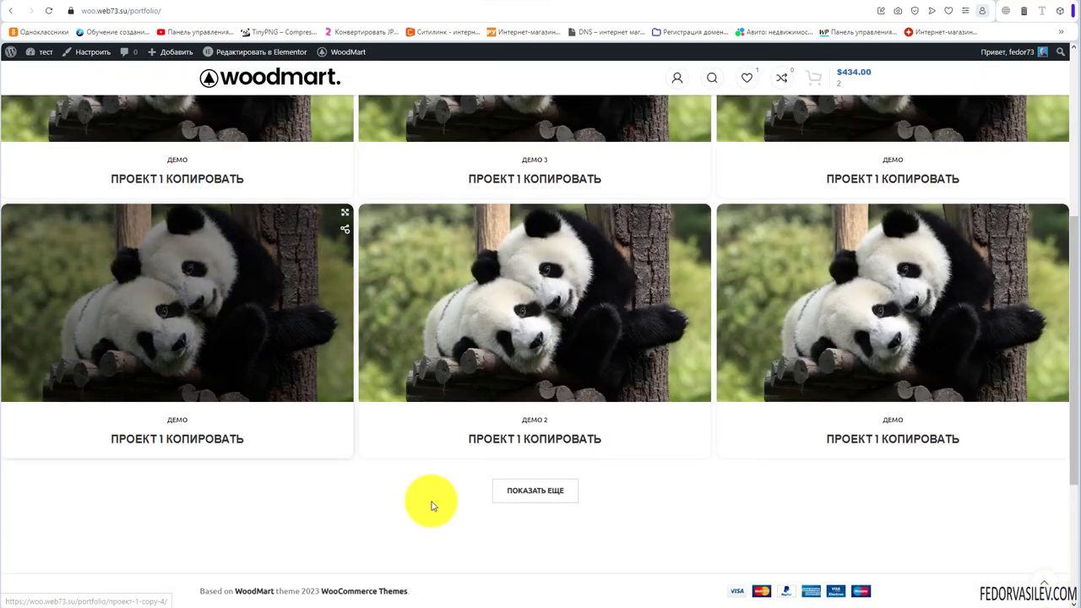
left_click(521, 488)
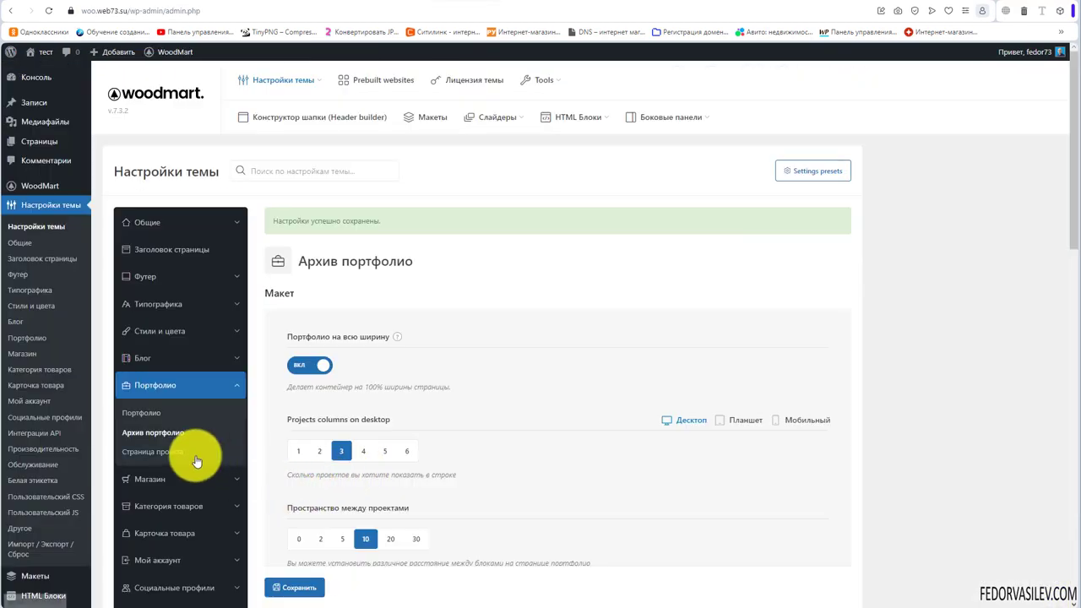
- Bring up the Страница проекта theme settings and view a single project's page on the site
left_click(155, 448)
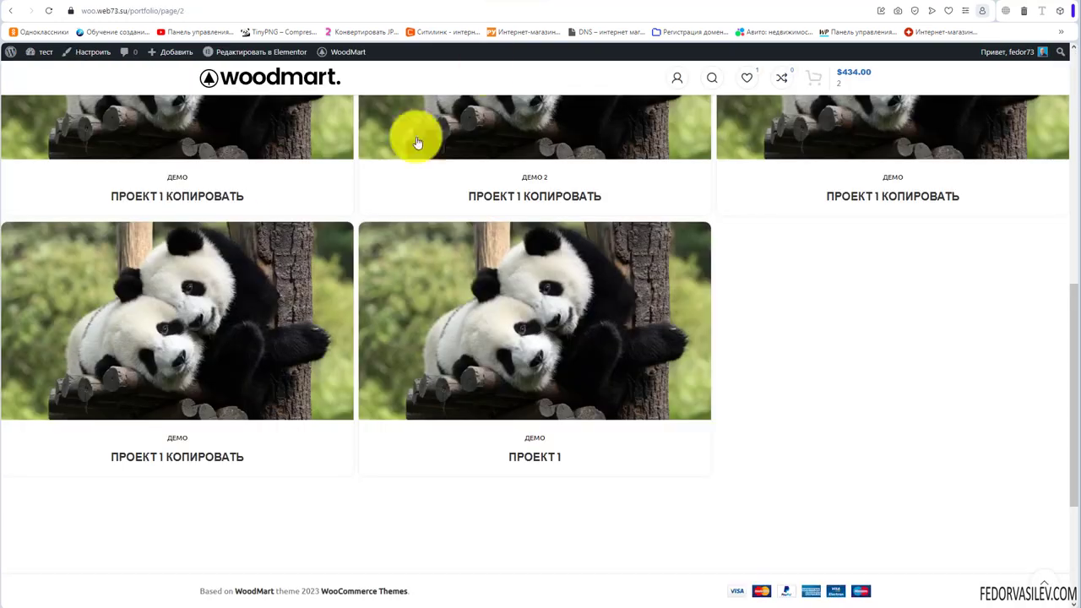
scroll(241, 313, "up", 10)
left_click(204, 349)
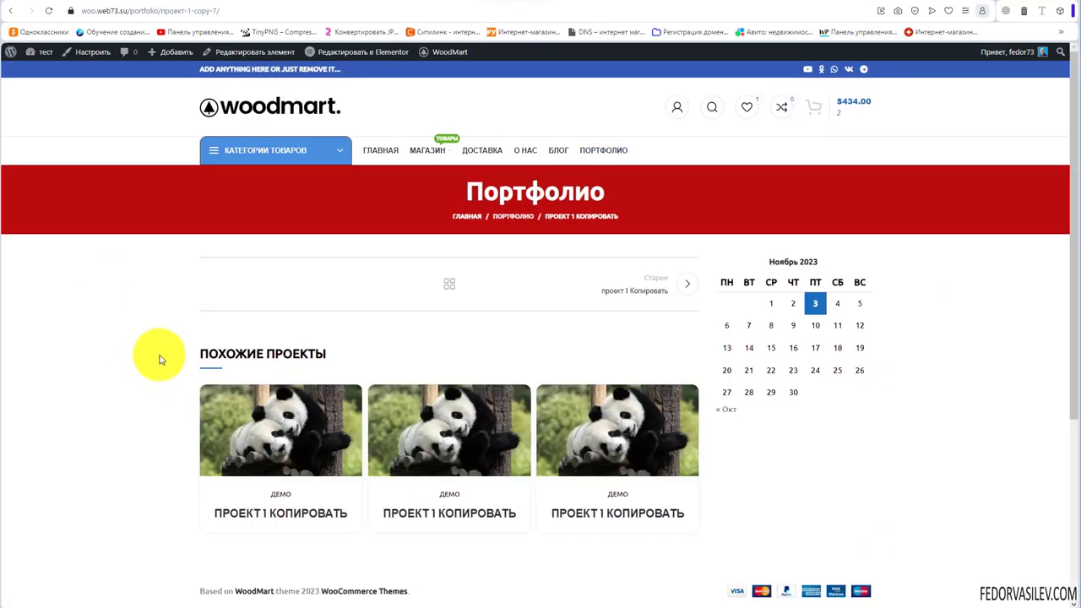
- Examine the Custom single project header choices and try the Project name in page title option, leaving it off
left_click(477, 13)
left_click(345, 326)
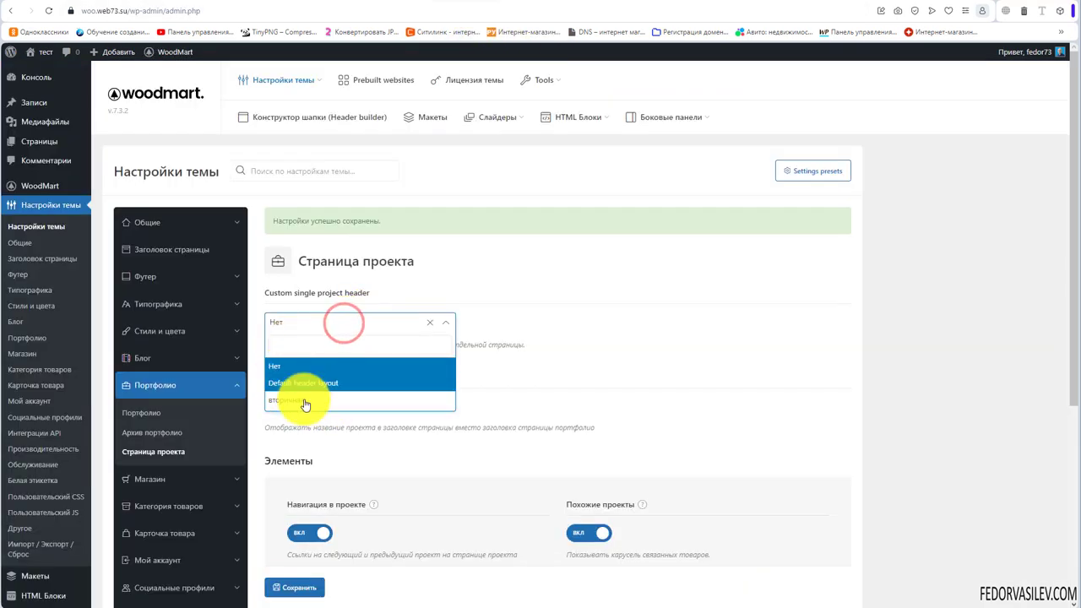
left_click(530, 322)
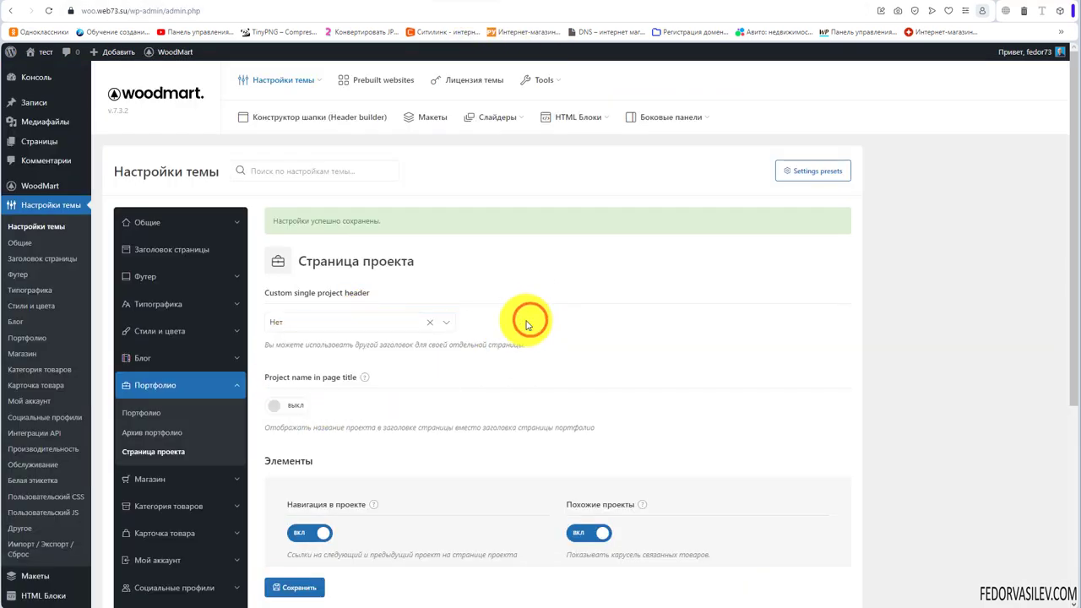
left_click(287, 412)
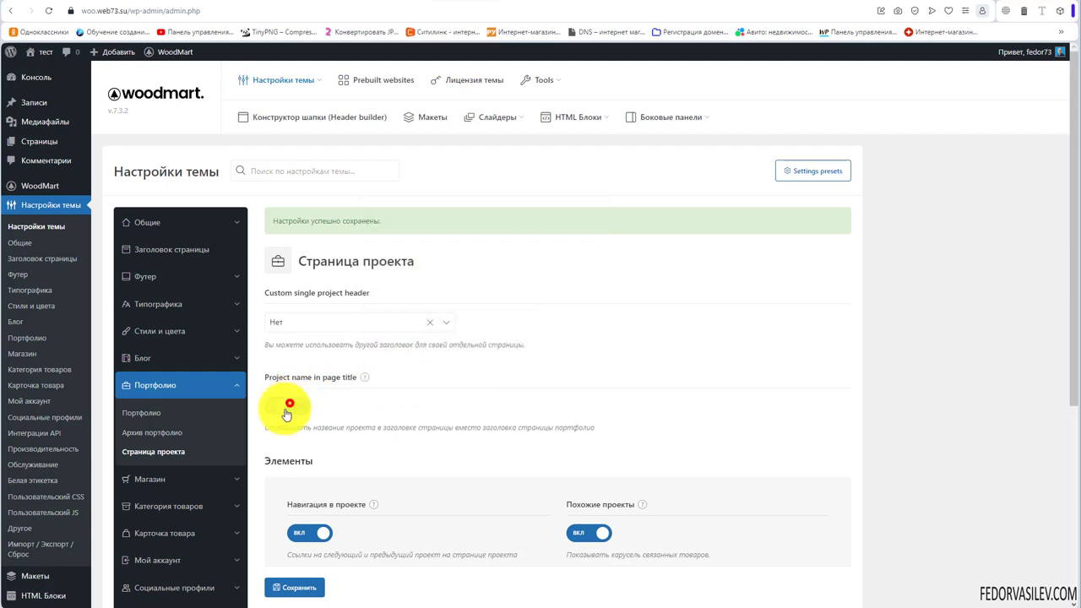
left_click(300, 408)
mouse_move(367, 379)
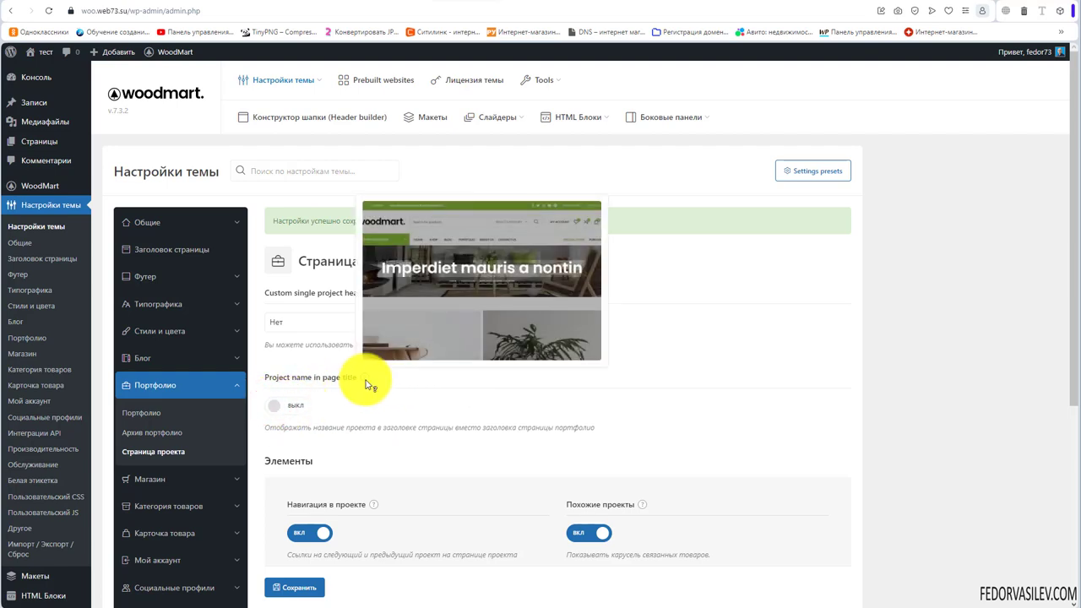
left_click(483, 442)
- Preview the Навигация в проекте and Похожие проекты elements and save the project page settings
scroll(390, 372, "down", 2)
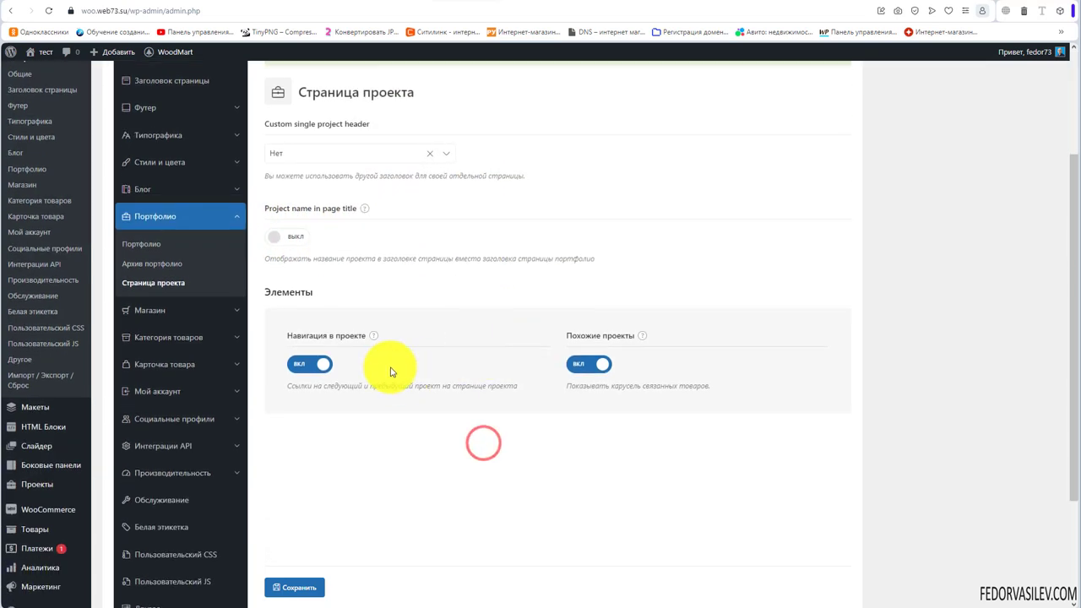
mouse_move(377, 340)
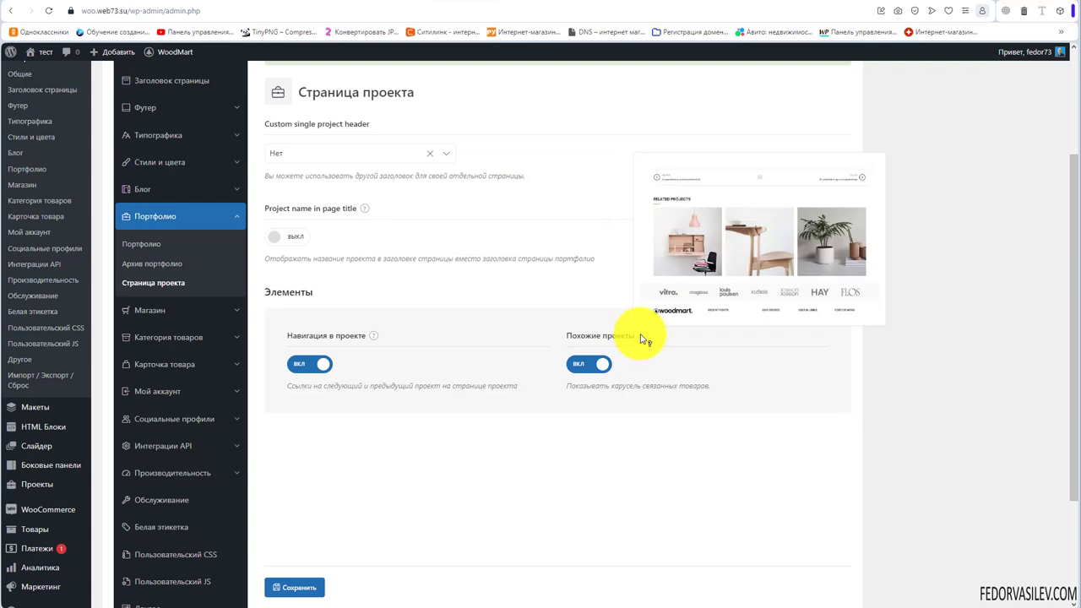
scroll(563, 357, "down", 3)
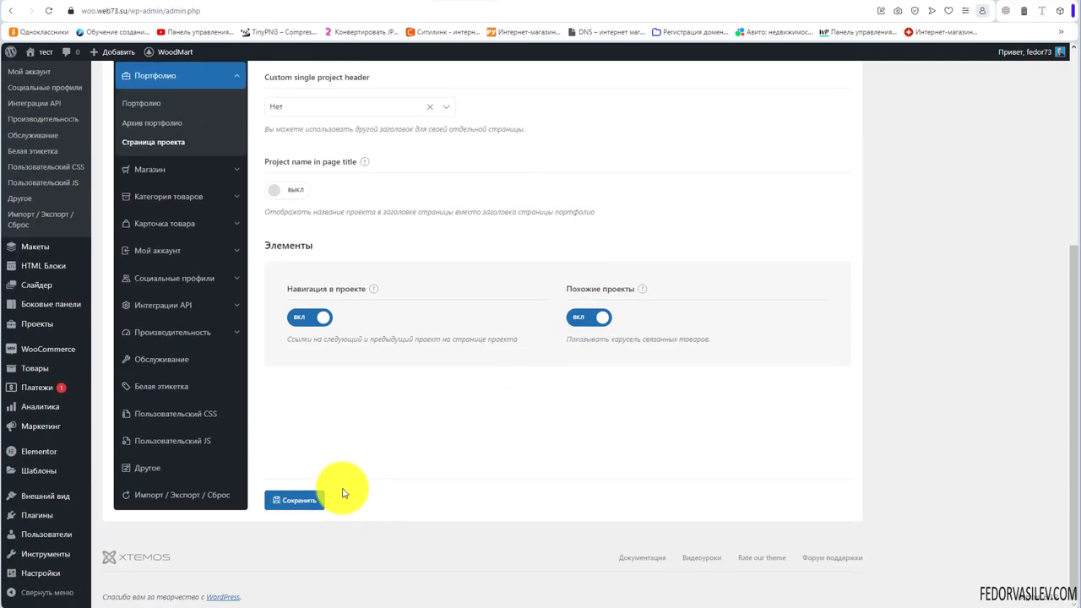
left_click(315, 506)
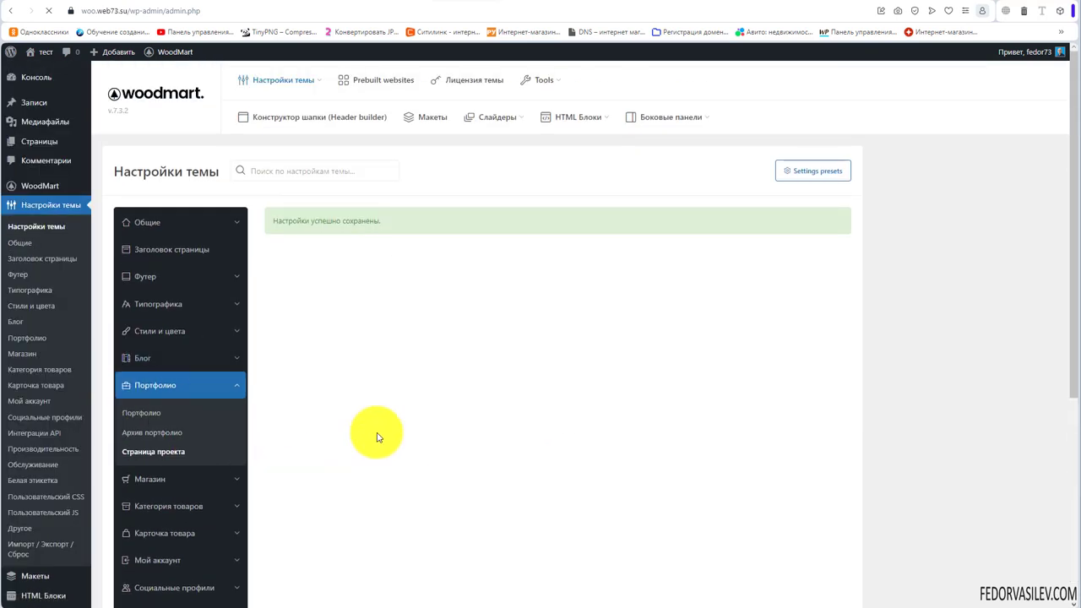